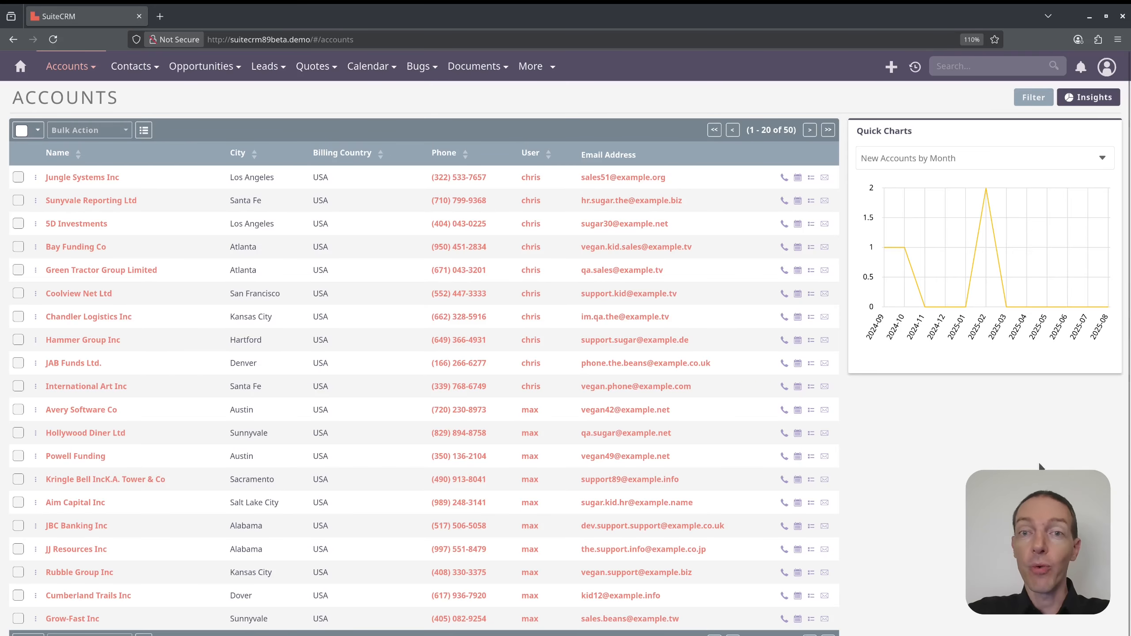
# Open the administration page in a new browser tab and go to Studio.
pyautogui.click(1107, 67)
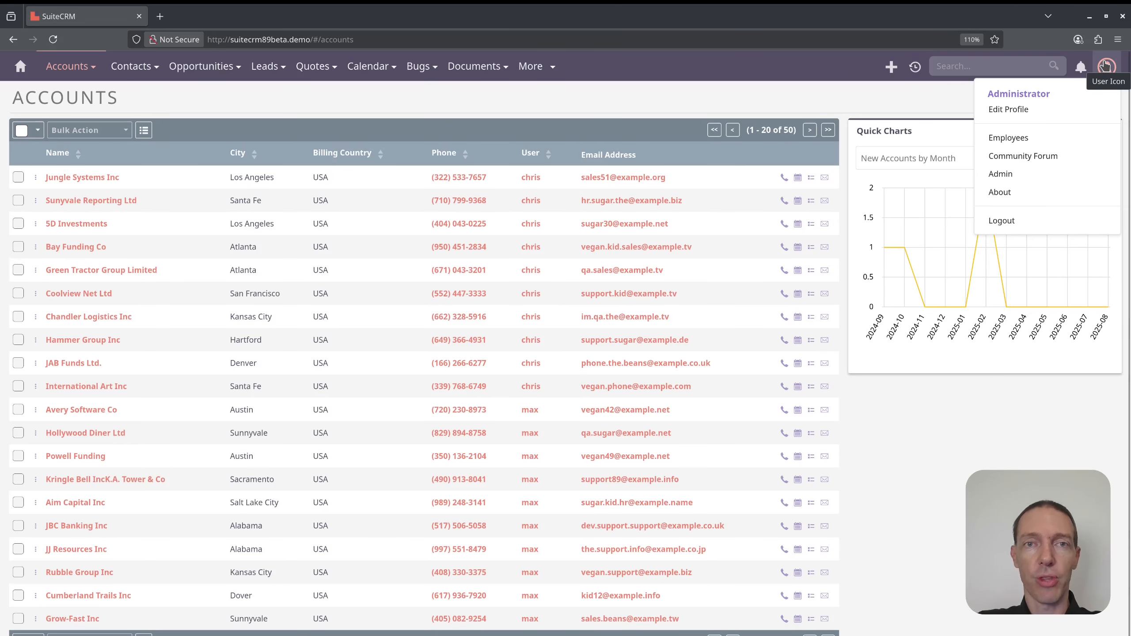
pyautogui.click(1107, 67)
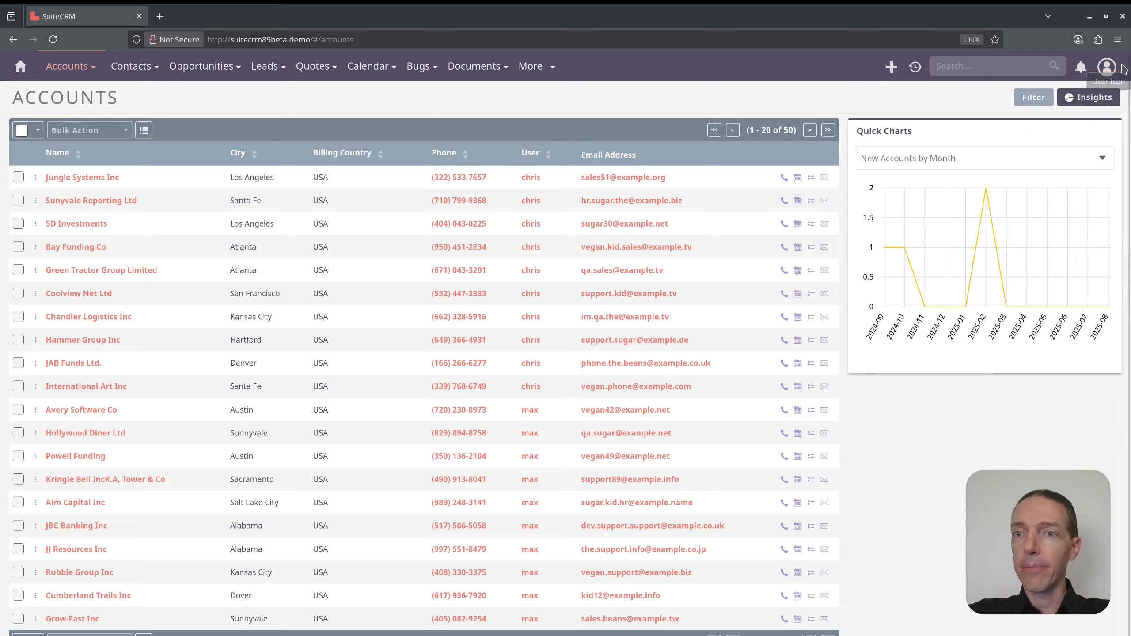
pyautogui.click(1107, 67)
pyautogui.middleClick(1022, 176)
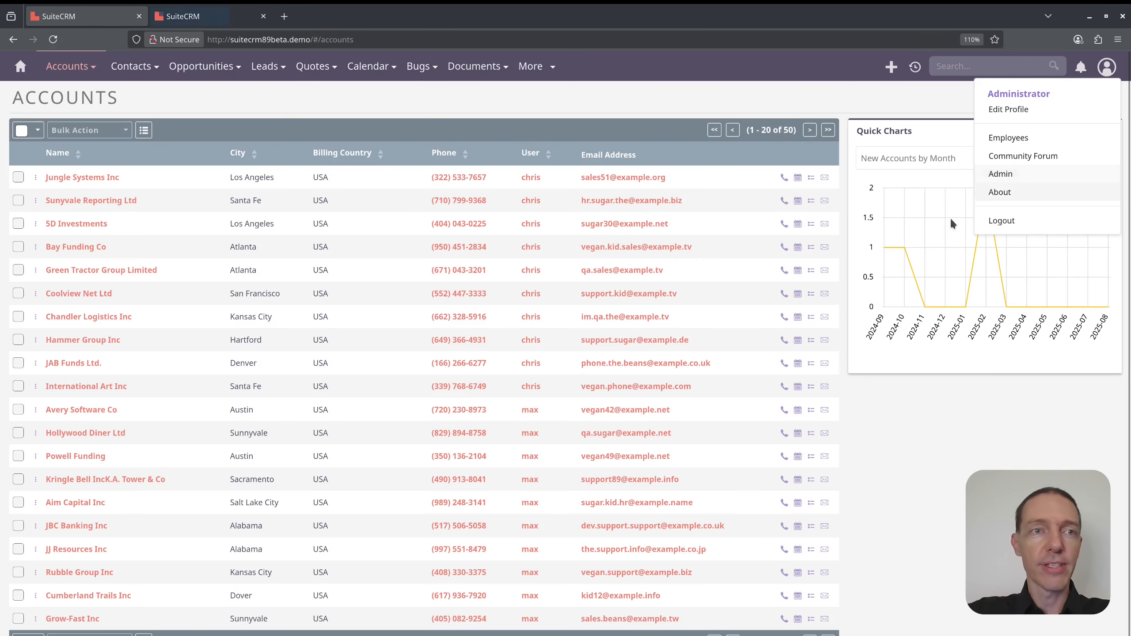
pyautogui.hotkey('ctrl', 'Tab')
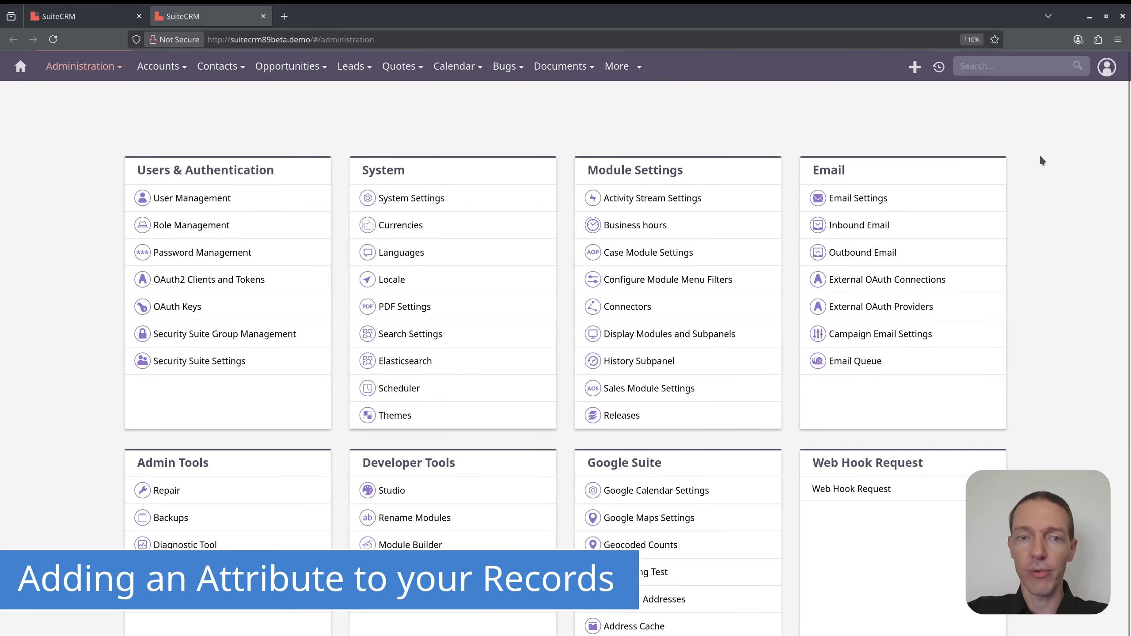
pyautogui.click(392, 490)
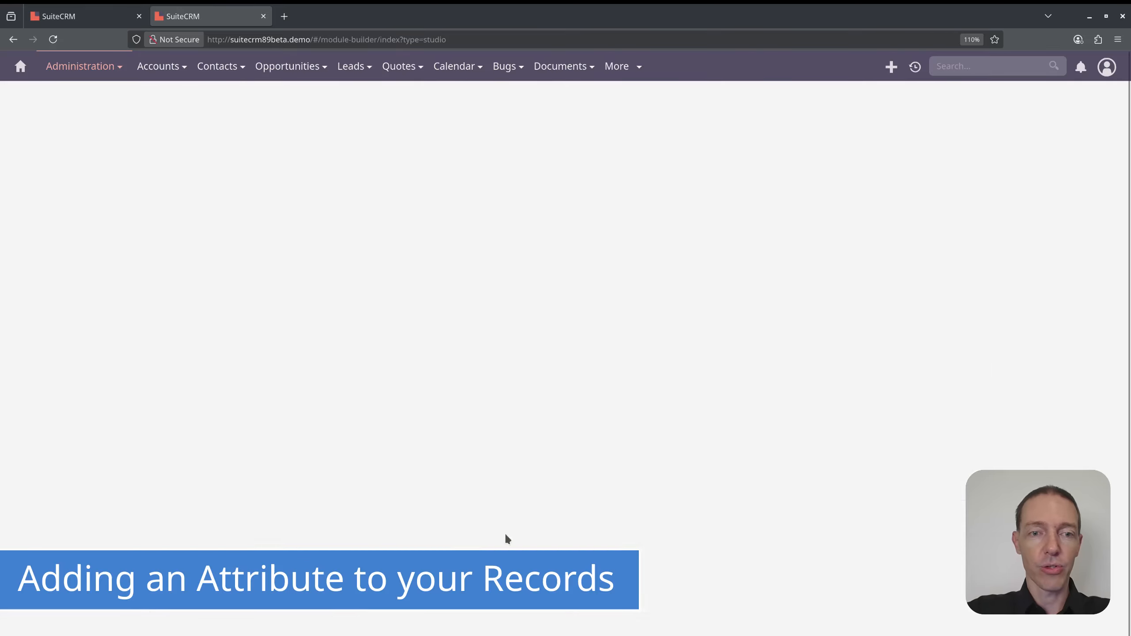
# Start a new field in the Accounts module with the data type Checkbox.
pyautogui.click(29, 139)
pyautogui.click(46, 168)
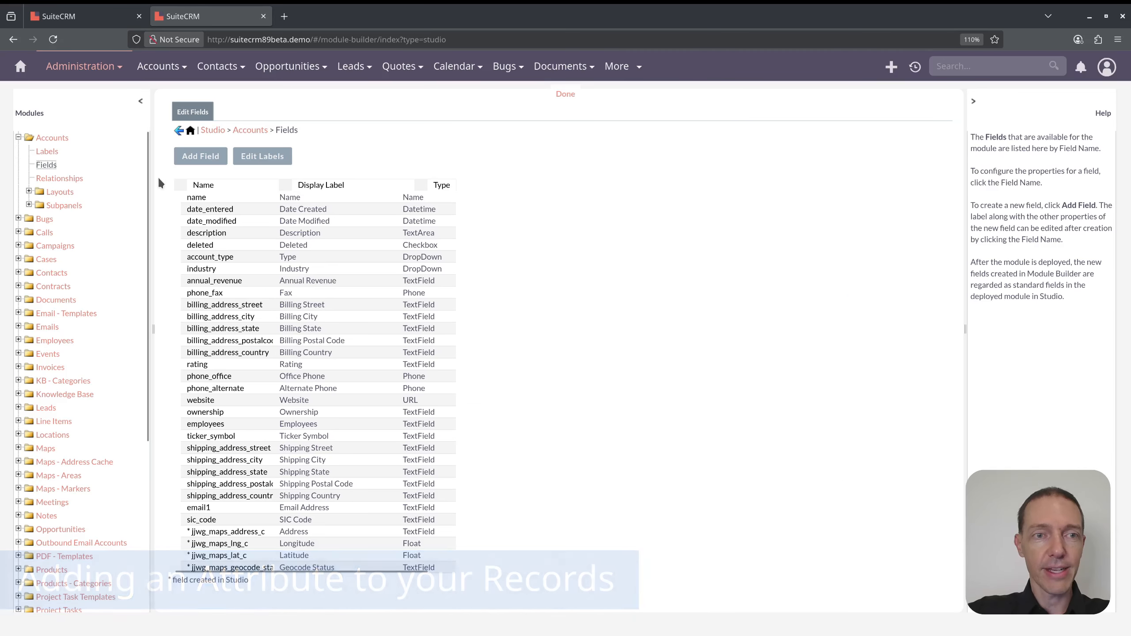
pyautogui.click(196, 158)
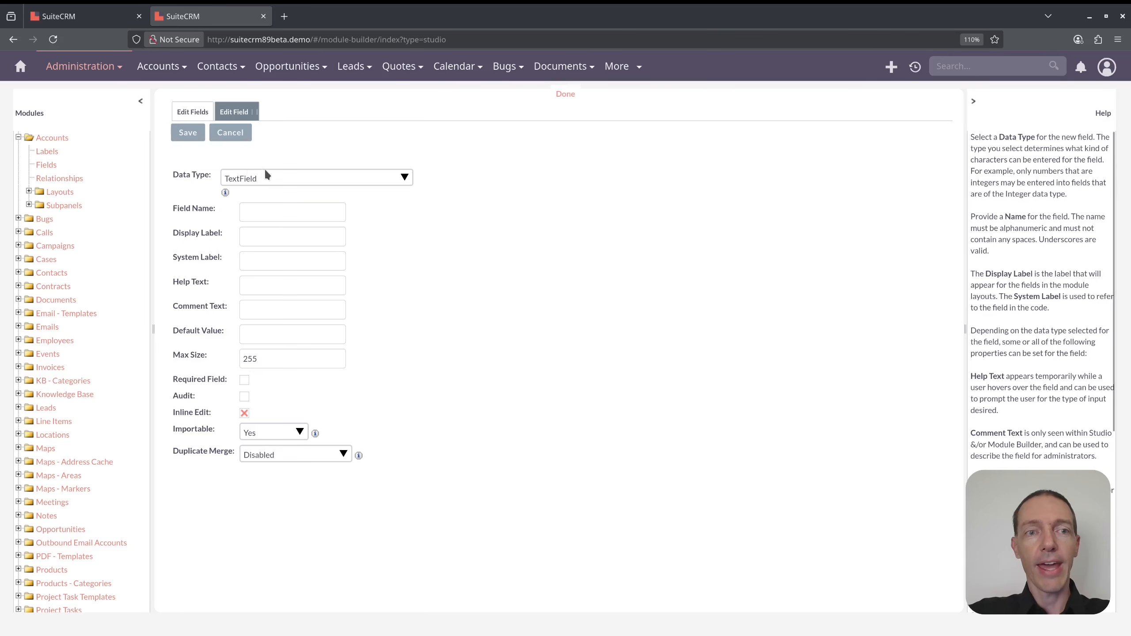
pyautogui.click(282, 176)
pyautogui.press('c')
pyautogui.press('Return')
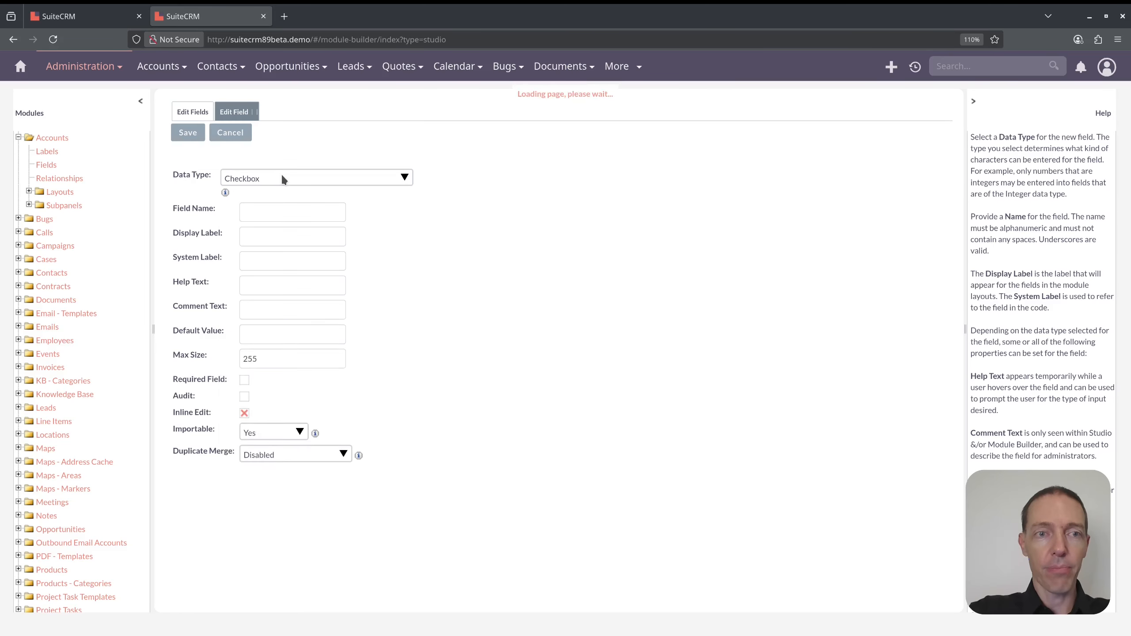
# Name the new checkbox field has_open_Opportunities, enable auditing for it and save it.
pyautogui.click(278, 213)
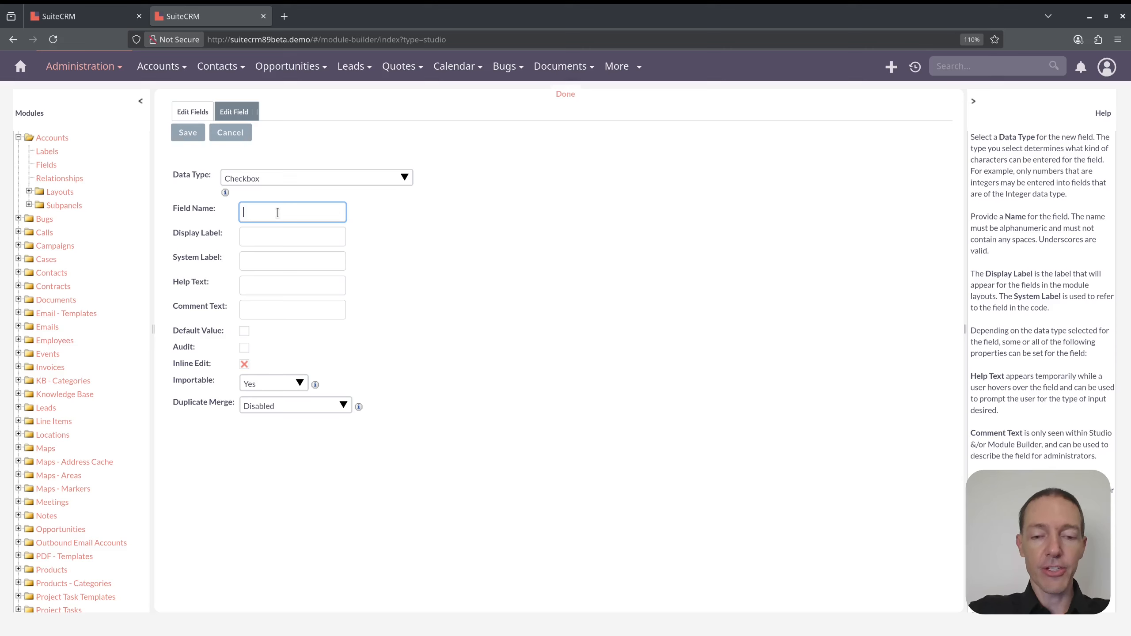
pyautogui.write('has_open_Opportunities')
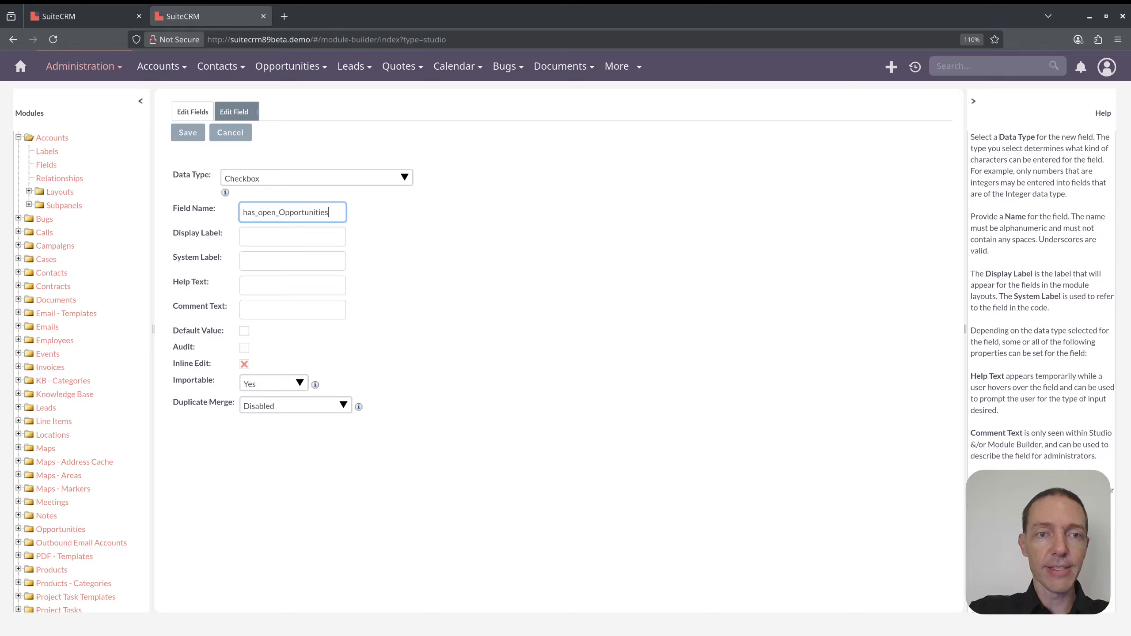
pyautogui.press('Tab')
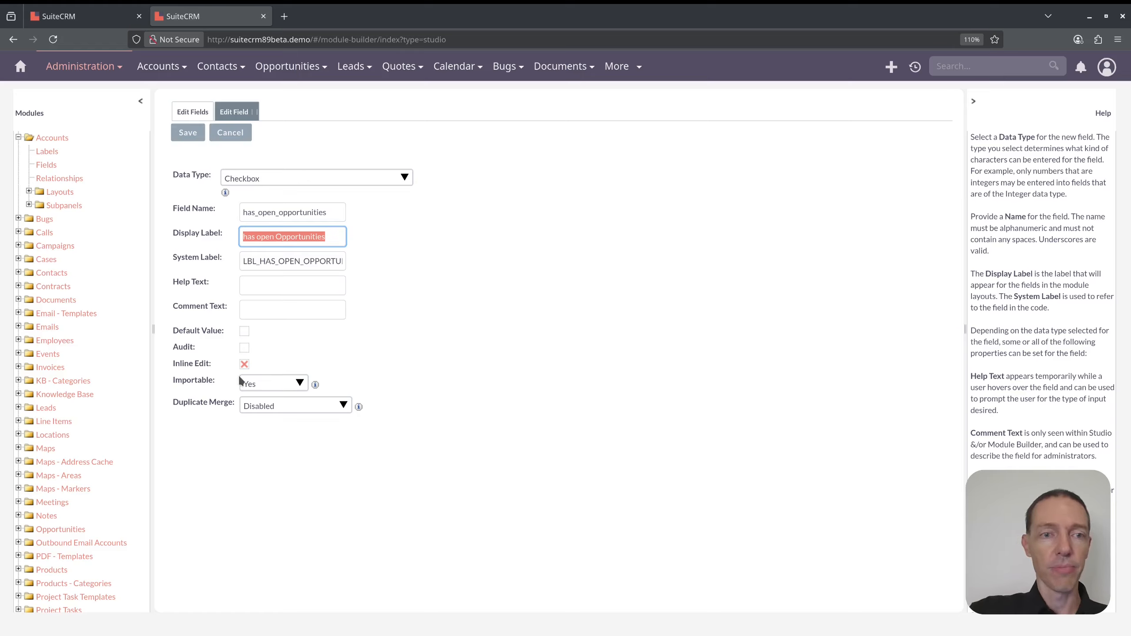
pyautogui.click(244, 347)
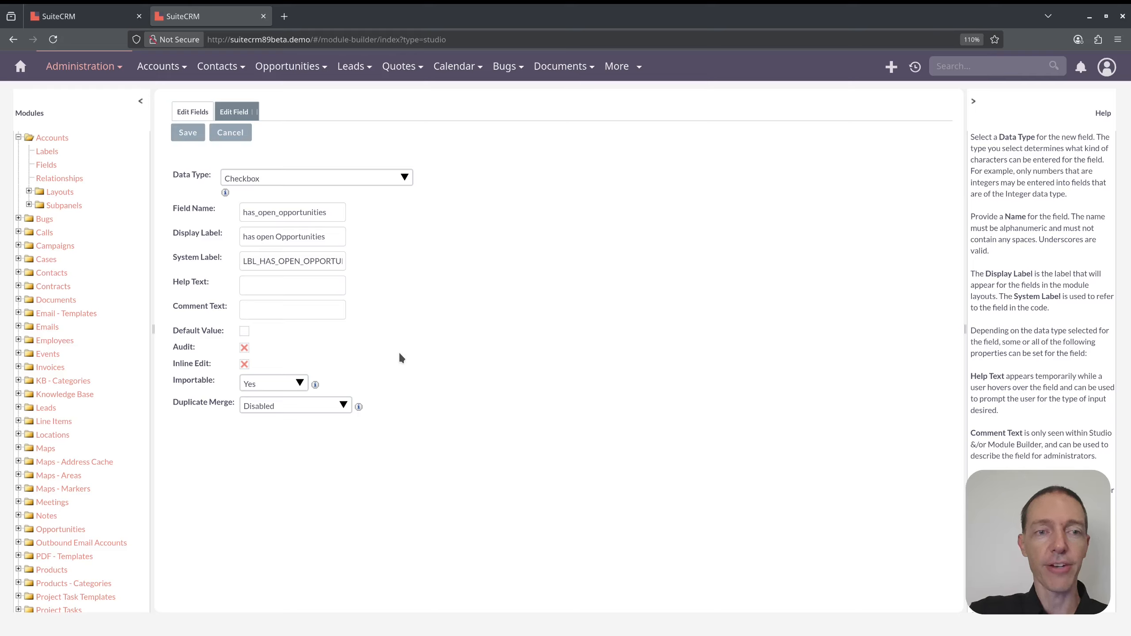
pyautogui.click(187, 133)
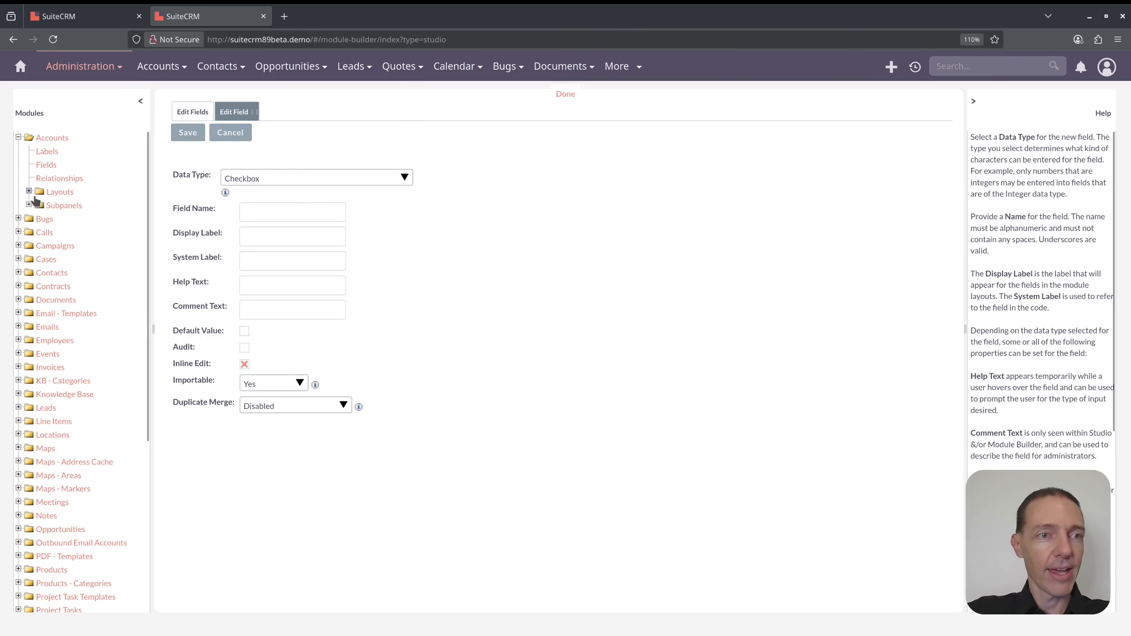
# Add has open Opportunities to the default columns of the Accounts List View between User and Email Address, and deploy the layout.
pyautogui.click(28, 192)
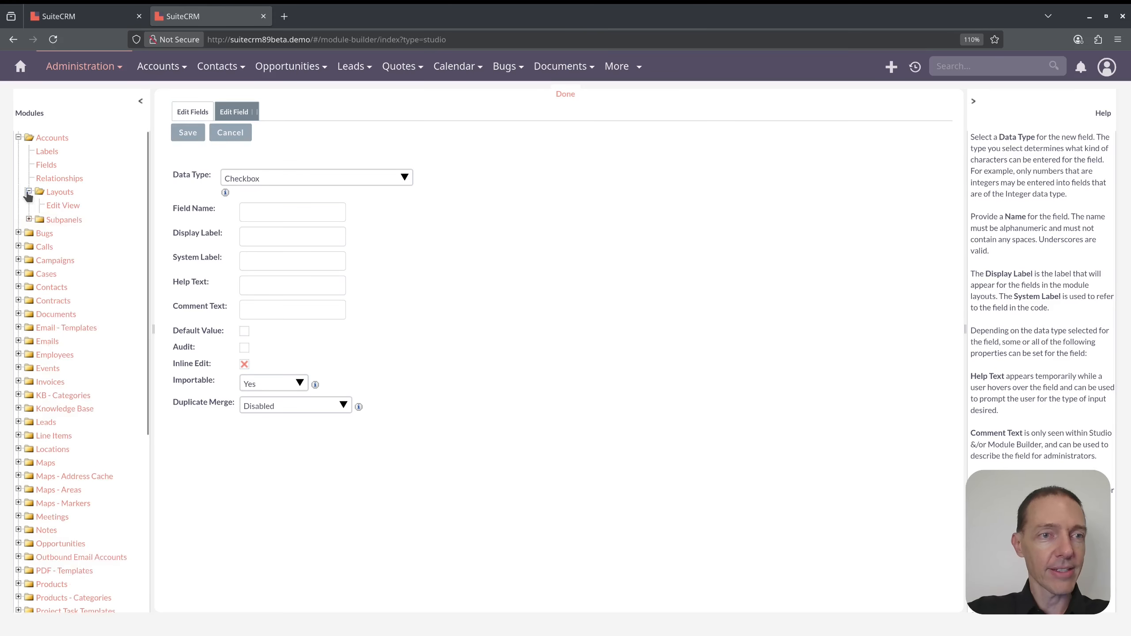
pyautogui.click(62, 233)
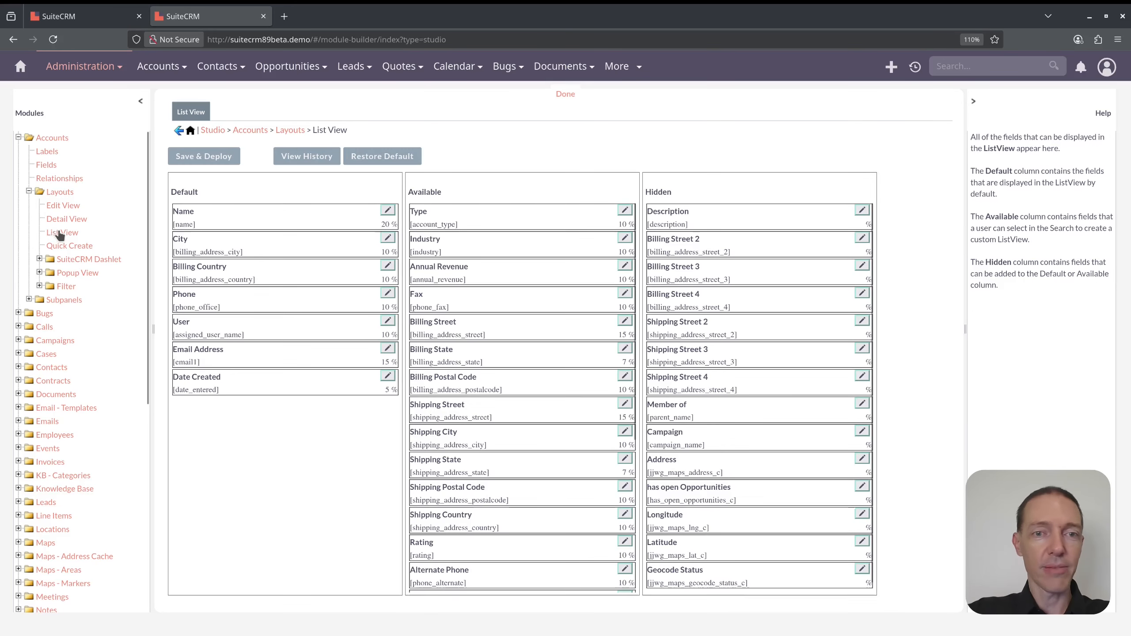
pyautogui.moveTo(722, 502); pyautogui.dragTo(268, 362)
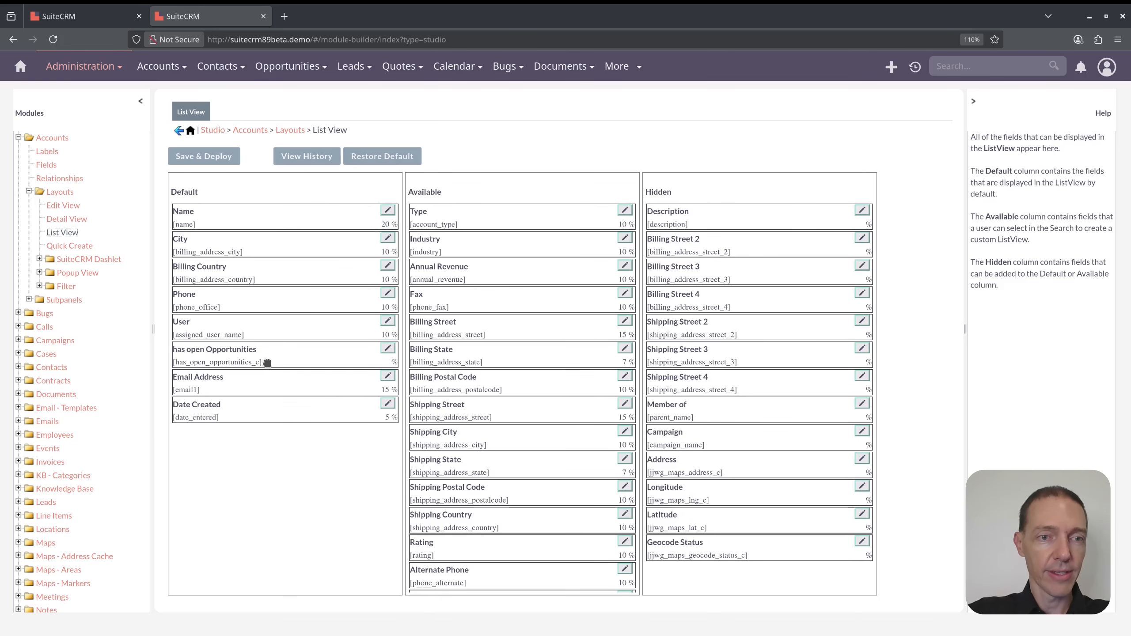
pyautogui.click(216, 154)
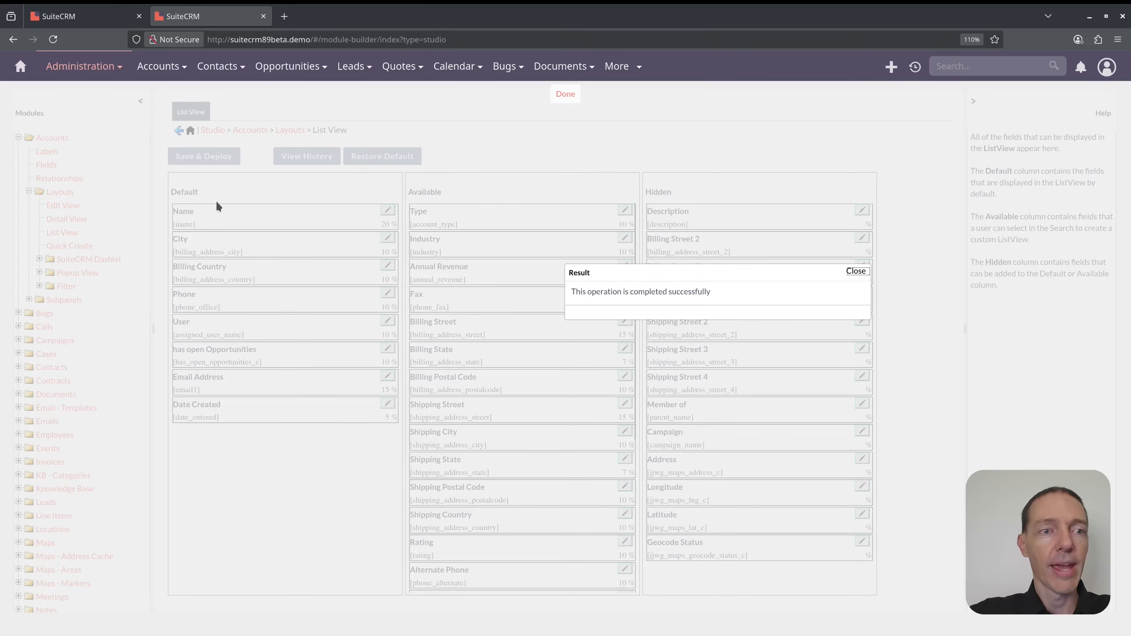
# Add has open Opportunities above Name in the default fields of the Accounts Advanced Filter, and deploy the layout.
pyautogui.click(39, 285)
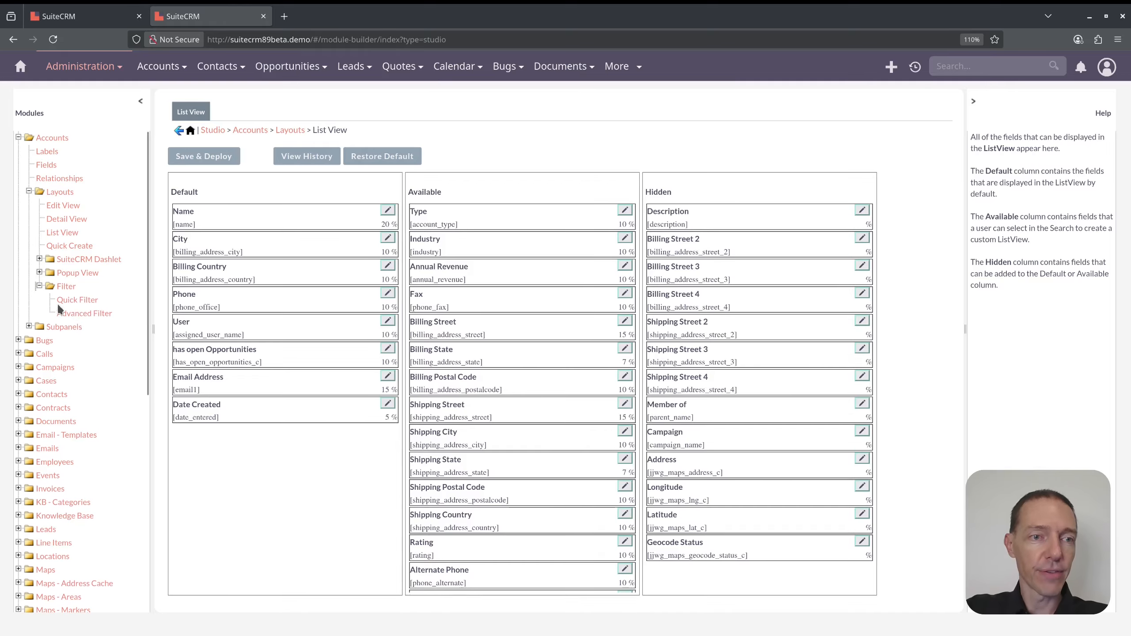
pyautogui.click(81, 315)
pyautogui.scroll(-6, 528, 446)
pyautogui.scroll(-7, 520, 486)
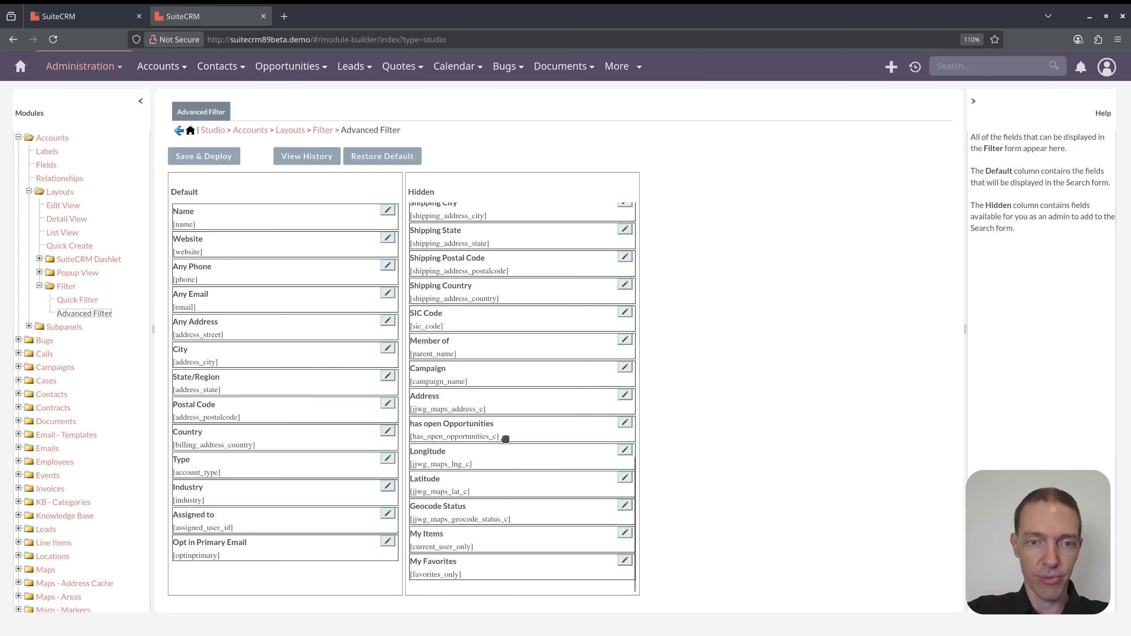
pyautogui.moveTo(509, 427); pyautogui.dragTo(292, 213)
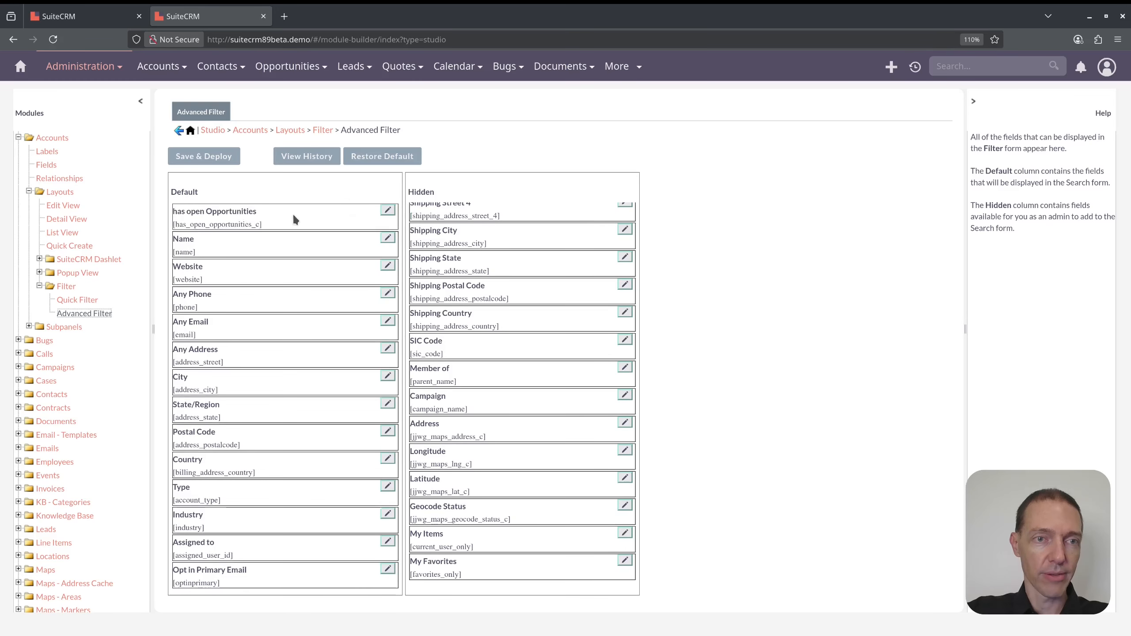
pyautogui.click(224, 154)
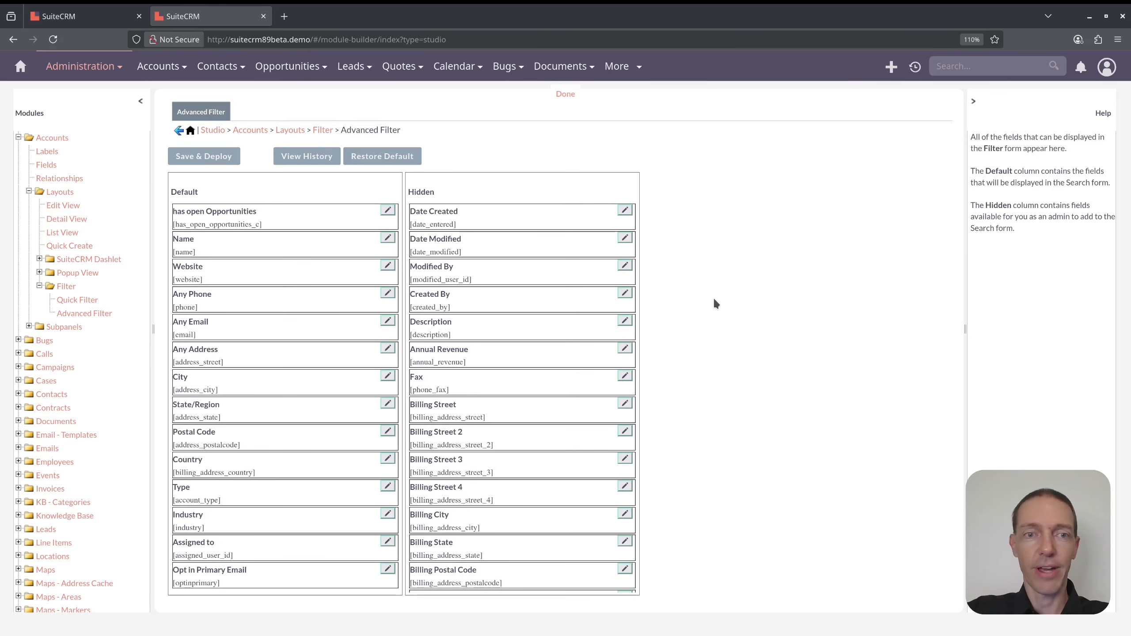
# Open the Accounts list and check its has open Opportunities column.
pyautogui.click(169, 70)
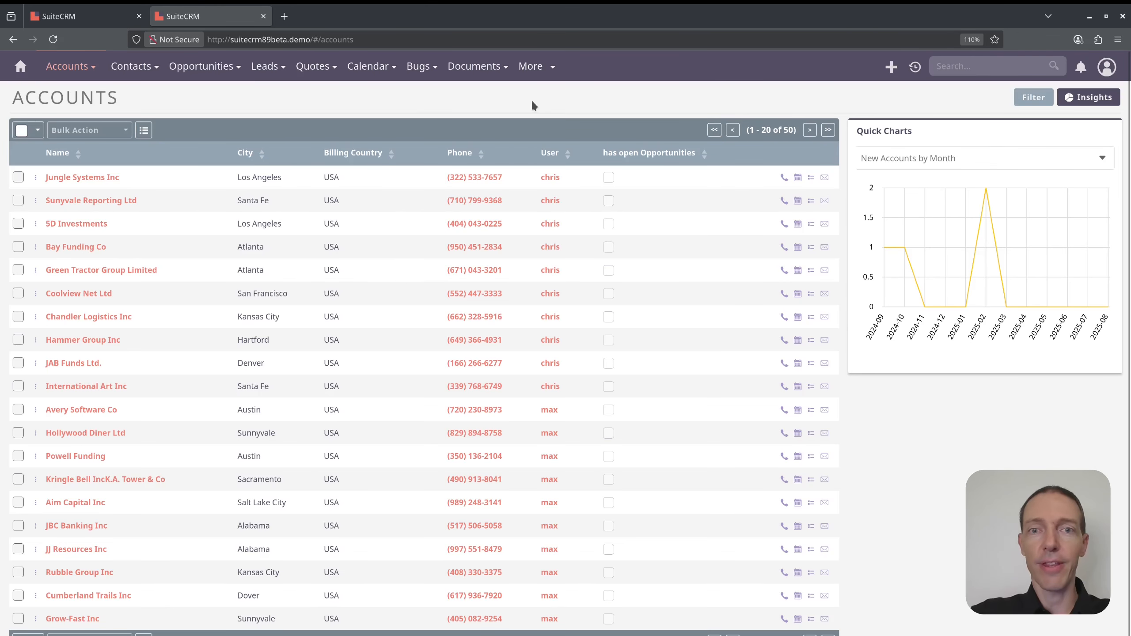
pyautogui.moveTo(609, 149); pyautogui.dragTo(699, 160)
pyautogui.click(671, 92)
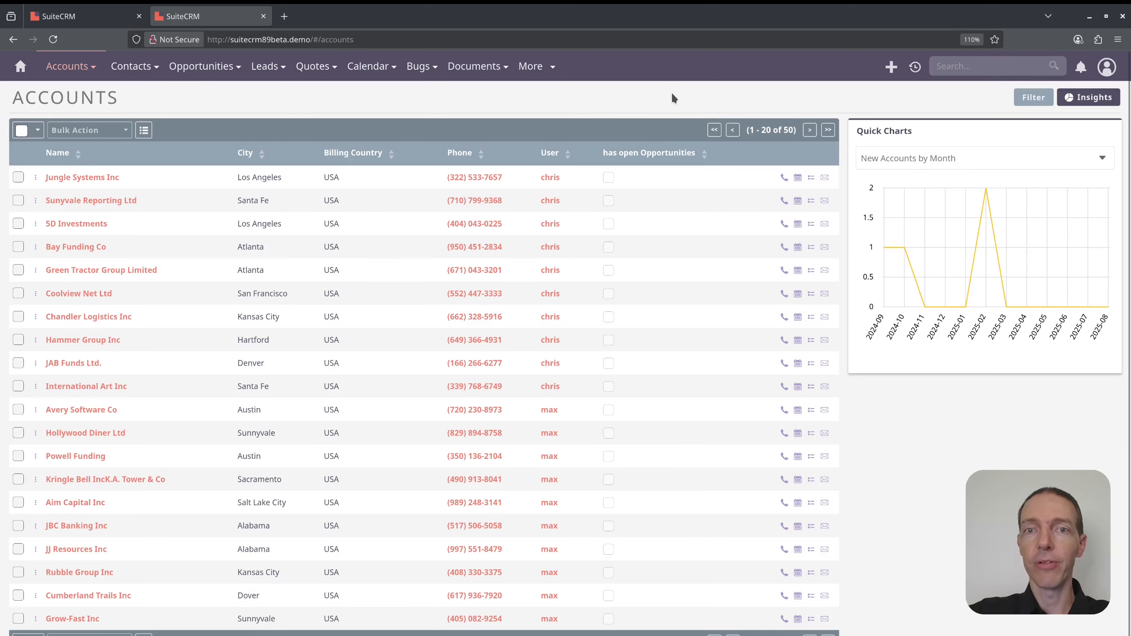
# Examine the choices for has open Opportunities in the Accounts filter, and close the filter without applying it.
pyautogui.click(1034, 97)
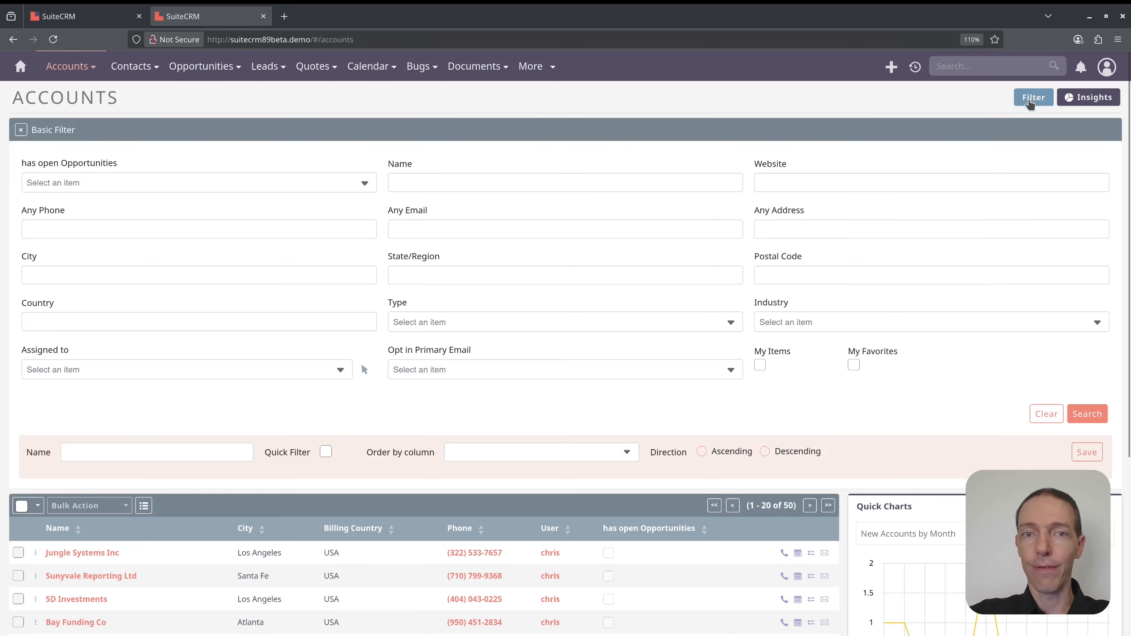
pyautogui.click(70, 182)
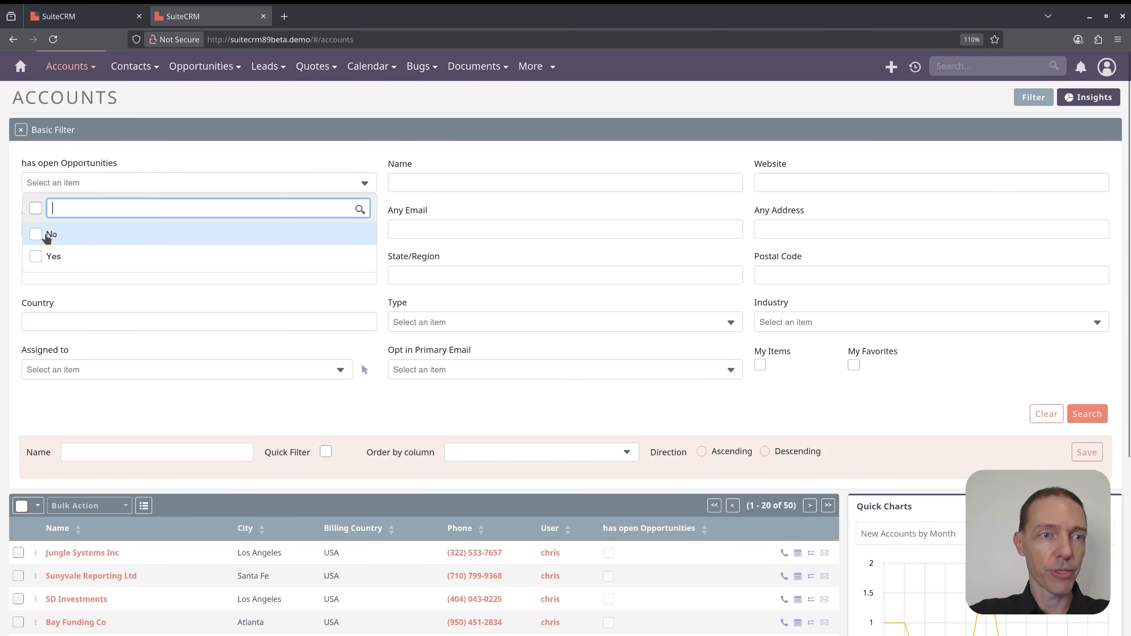
pyautogui.click(437, 122)
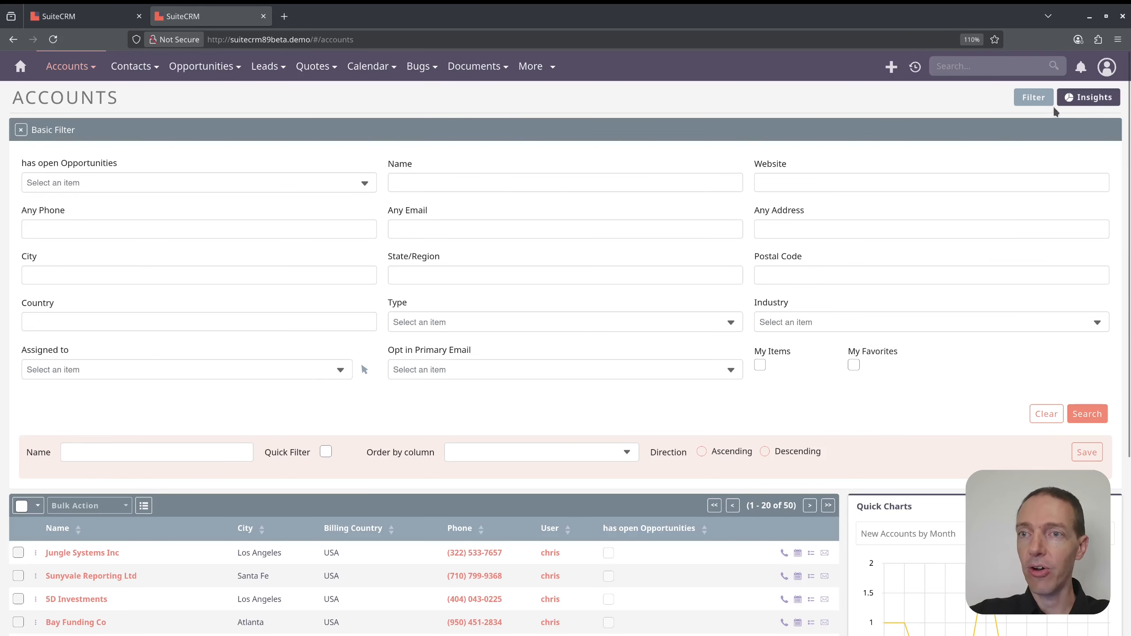
pyautogui.click(1036, 102)
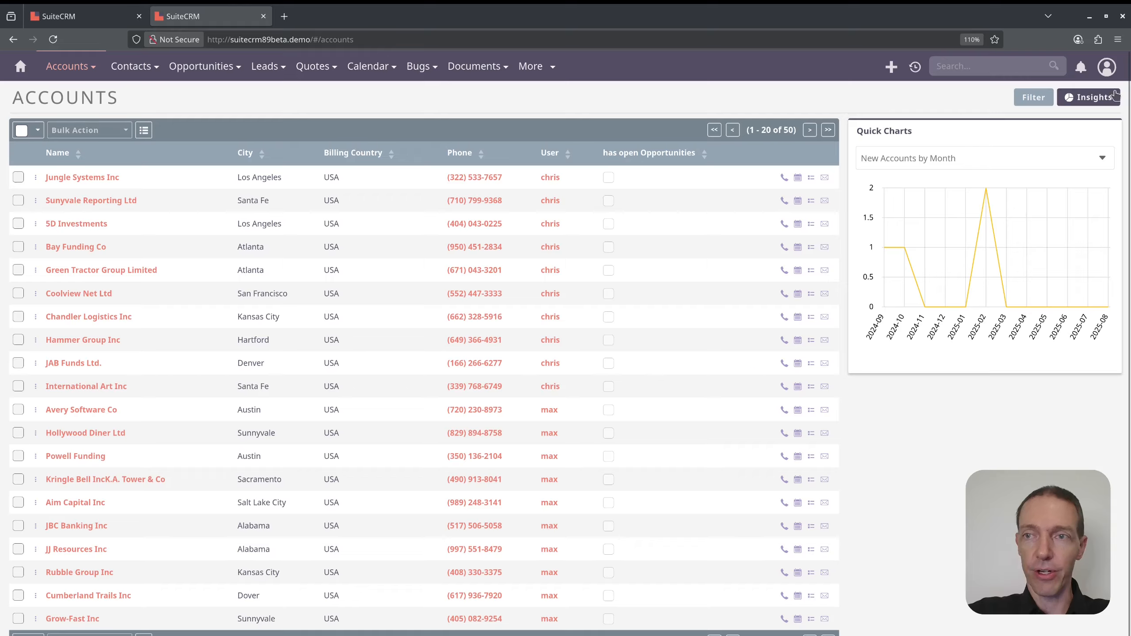
# Create a new workflow from the administration area and name it "Acc has open Opp".
pyautogui.click(1108, 66)
pyautogui.click(1031, 176)
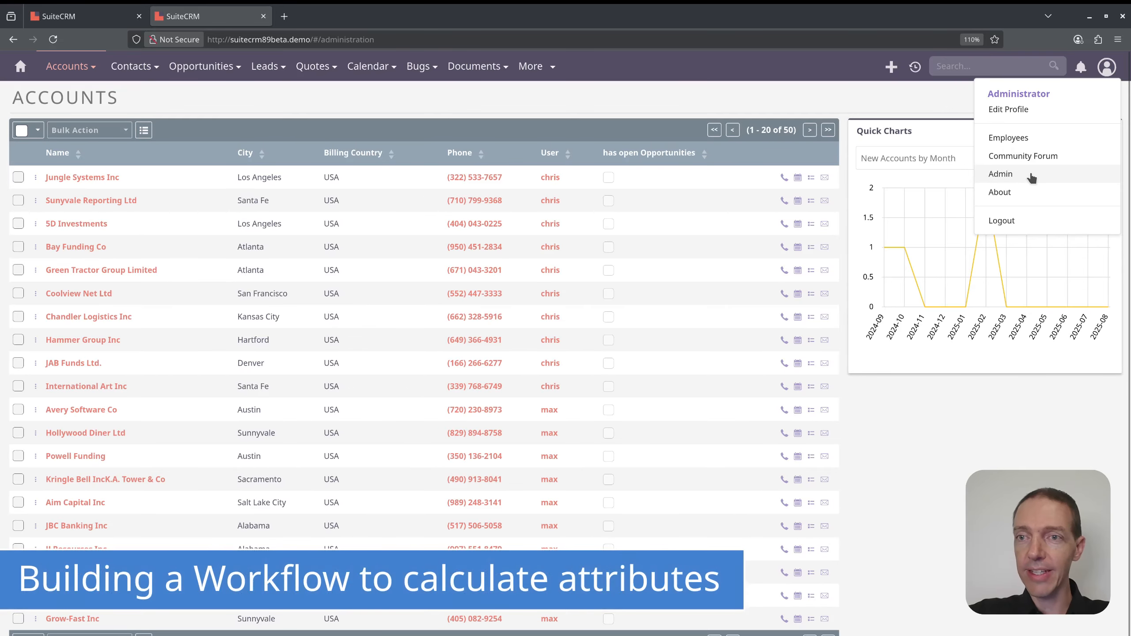
pyautogui.click(419, 599)
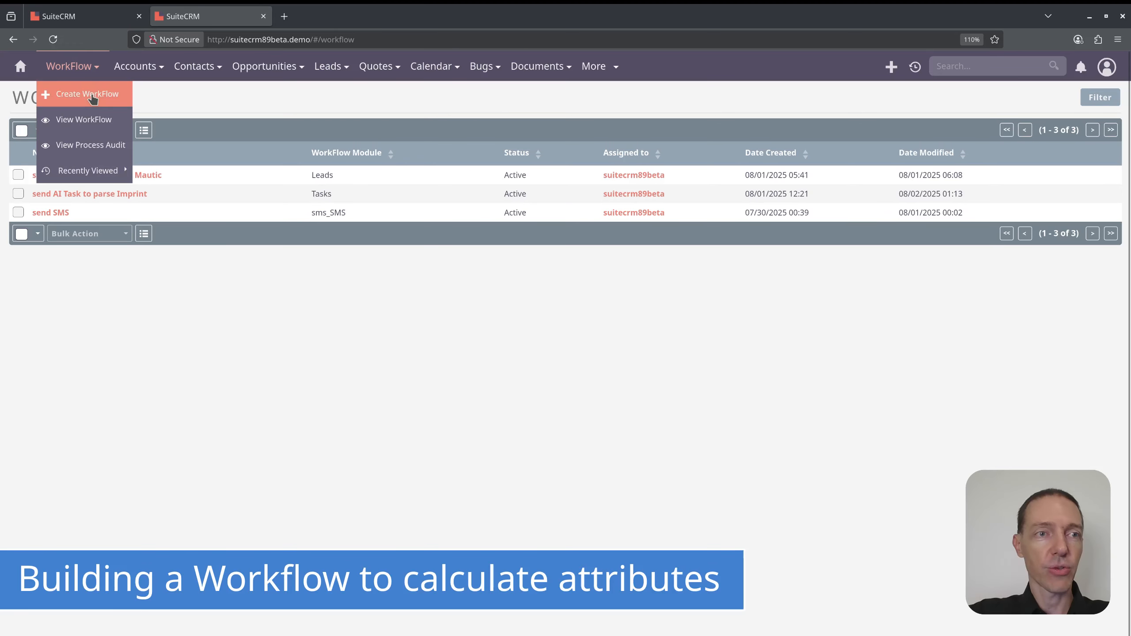
pyautogui.click(95, 94)
pyautogui.click(171, 202)
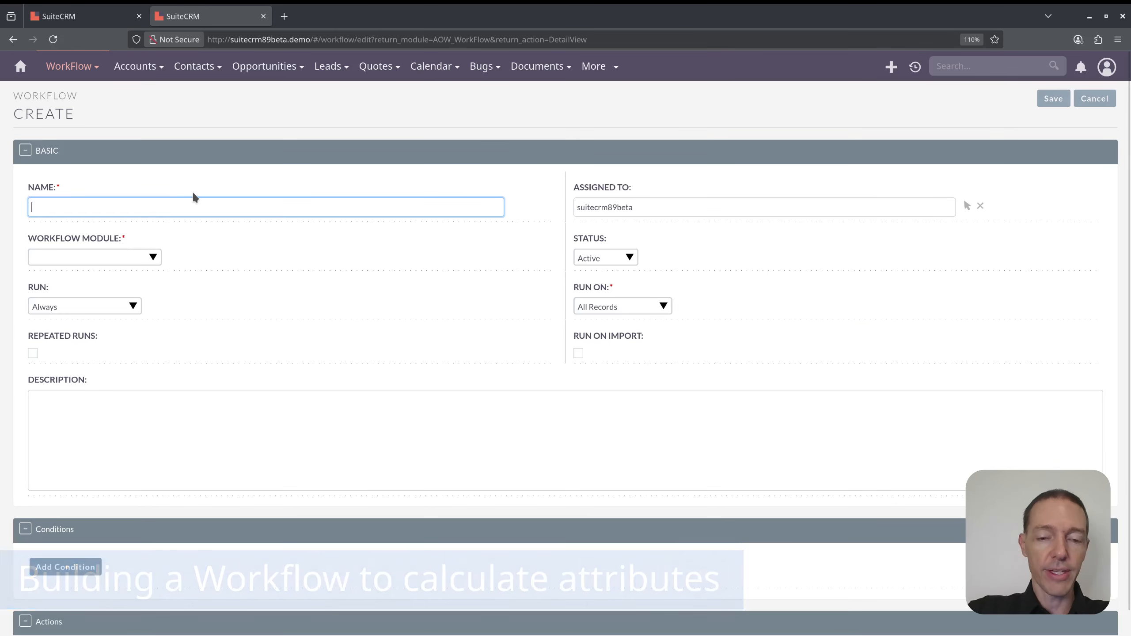
pyautogui.write('Acc has open Opp')
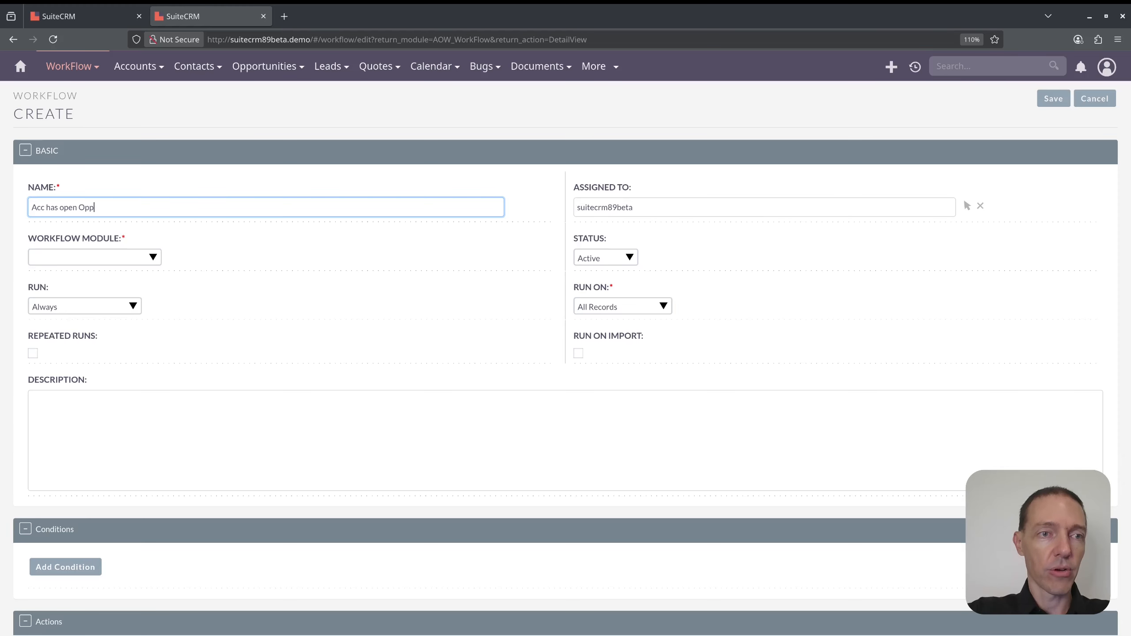
# Set the workflow module to Accounts, with repeated runs enabled and Run On kept at All Records.
pyautogui.click(130, 259)
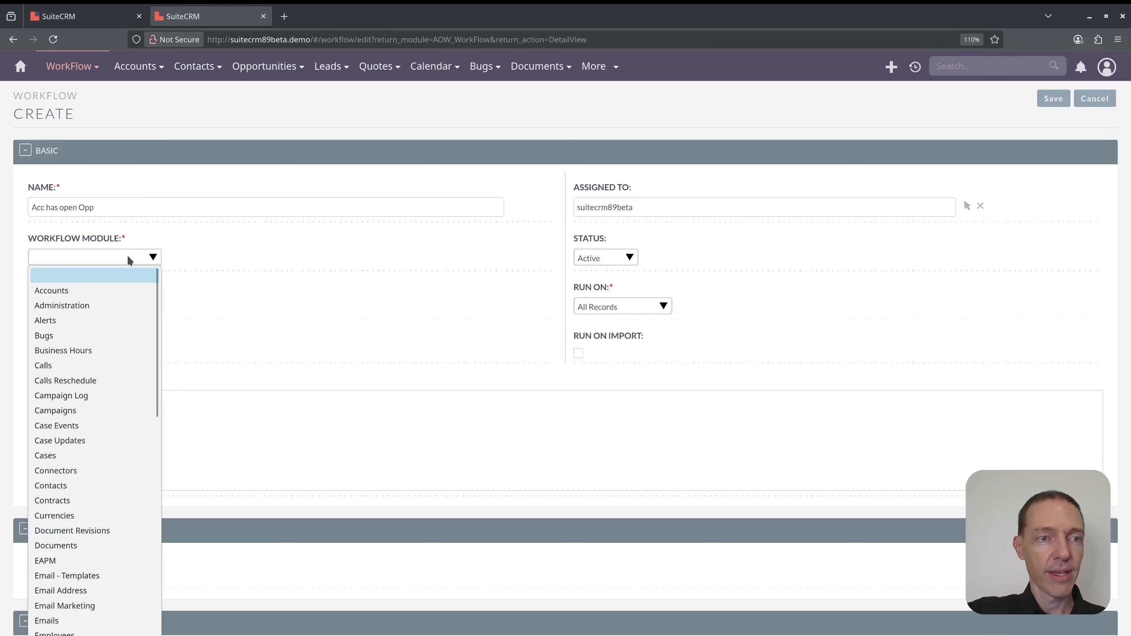
pyautogui.press('Down')
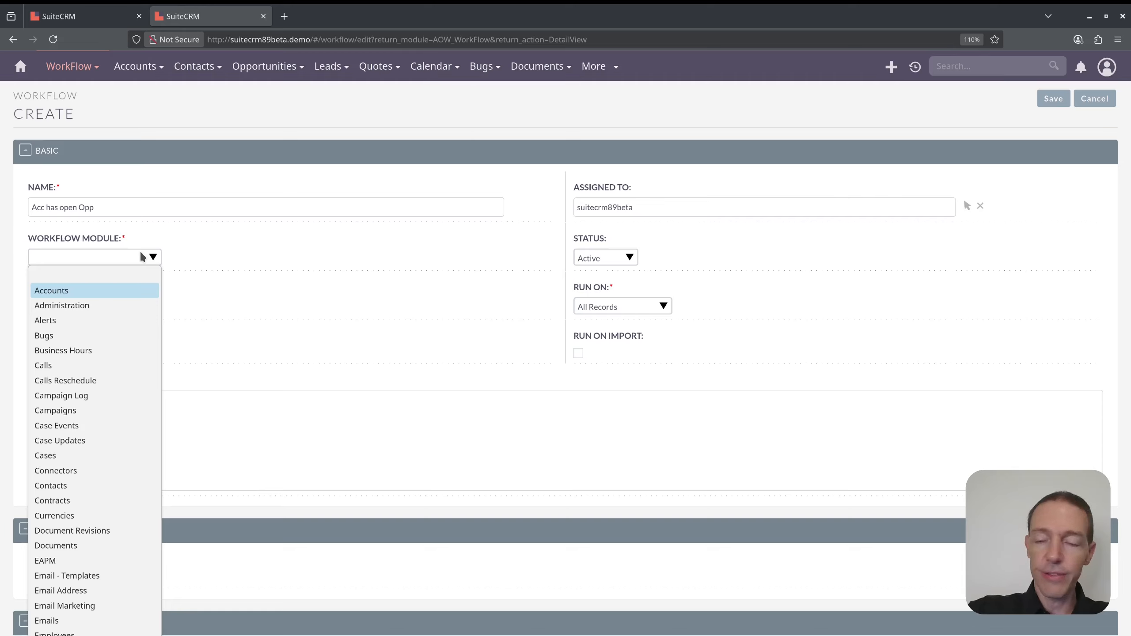
pyautogui.press('Return')
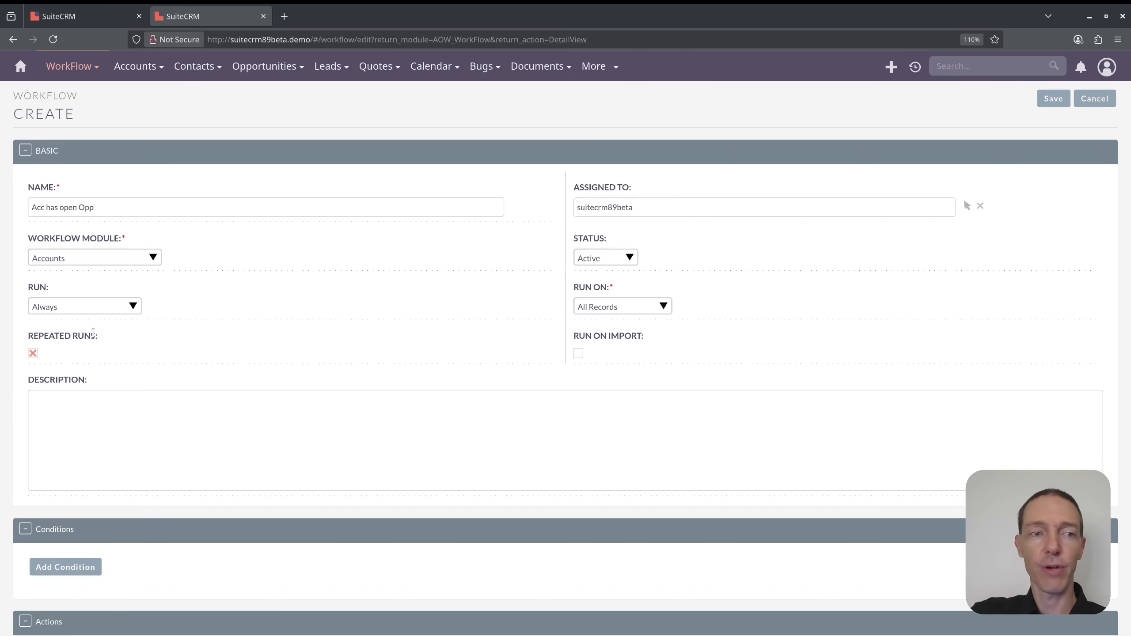
pyautogui.click(617, 309)
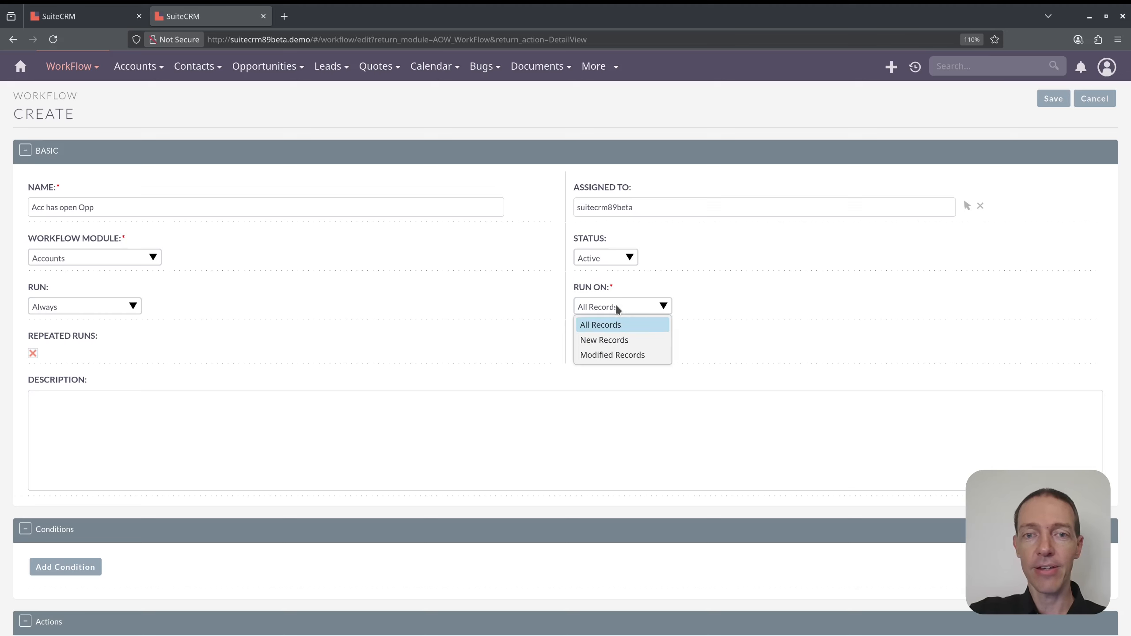
pyautogui.click(641, 323)
# Examine the workflow's Run choices, try Only On Save, and set Run back to Always.
pyautogui.click(102, 305)
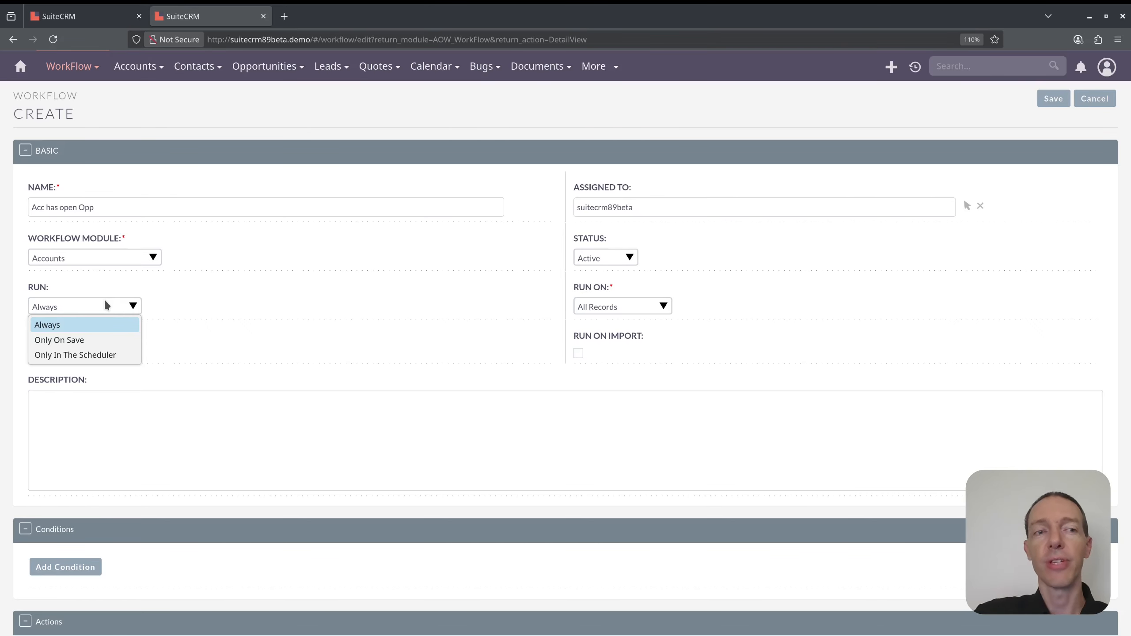
pyautogui.click(173, 327)
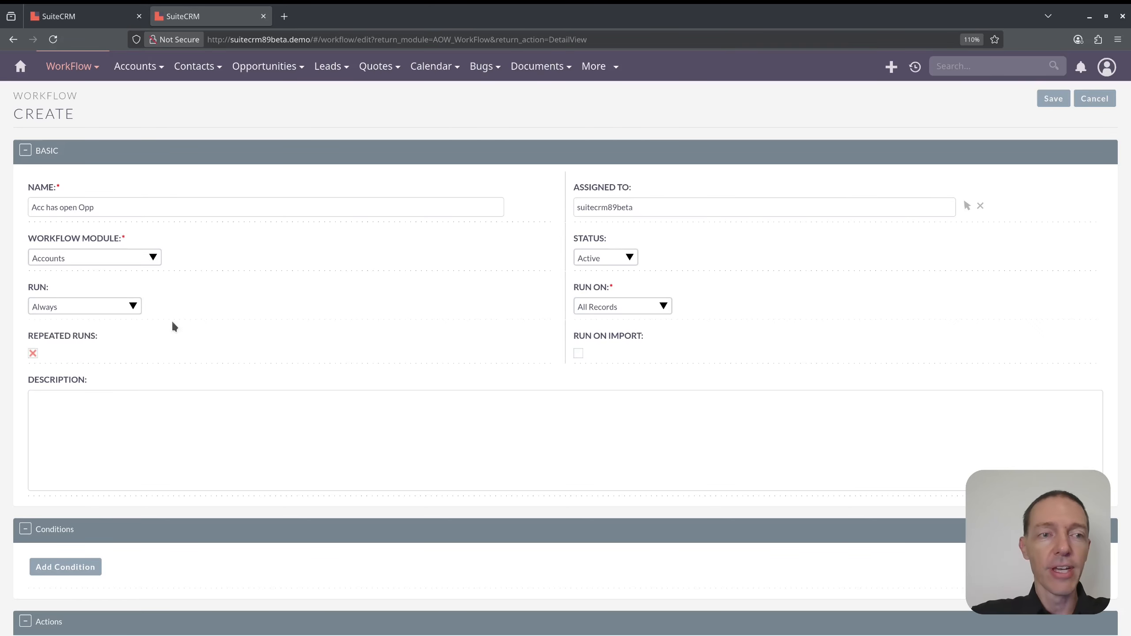
pyautogui.click(110, 312)
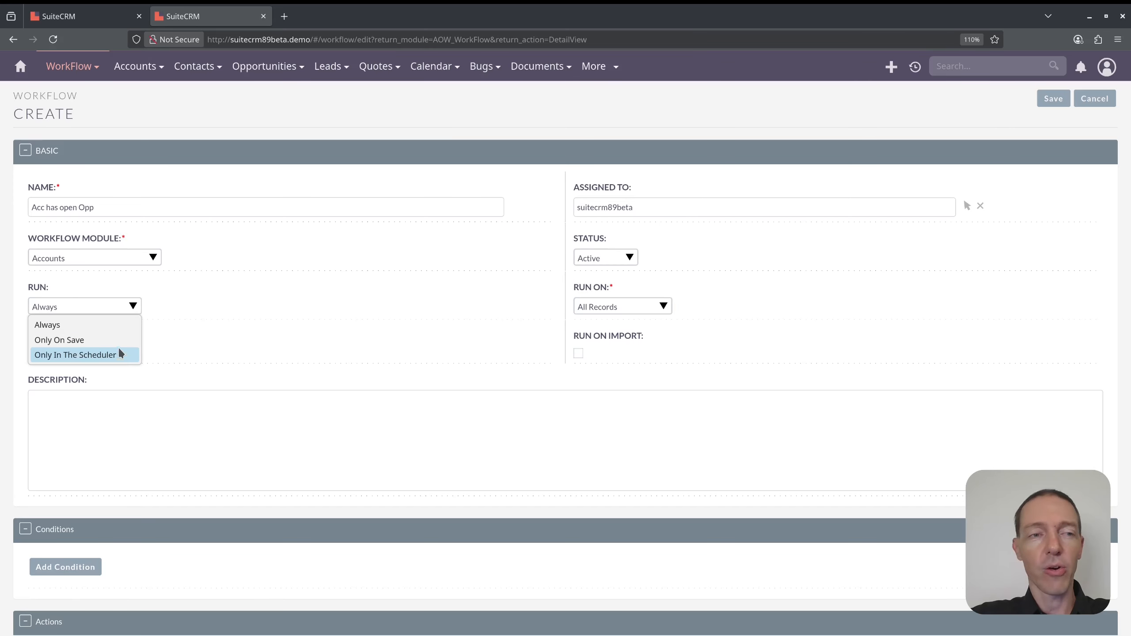
pyautogui.click(113, 325)
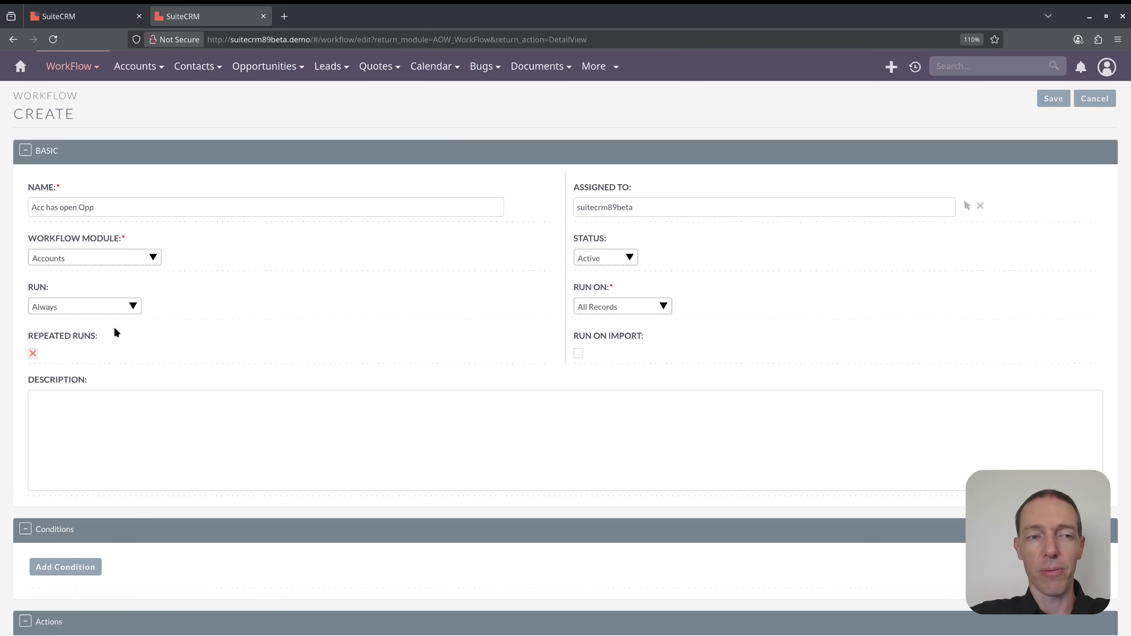
pyautogui.click(136, 311)
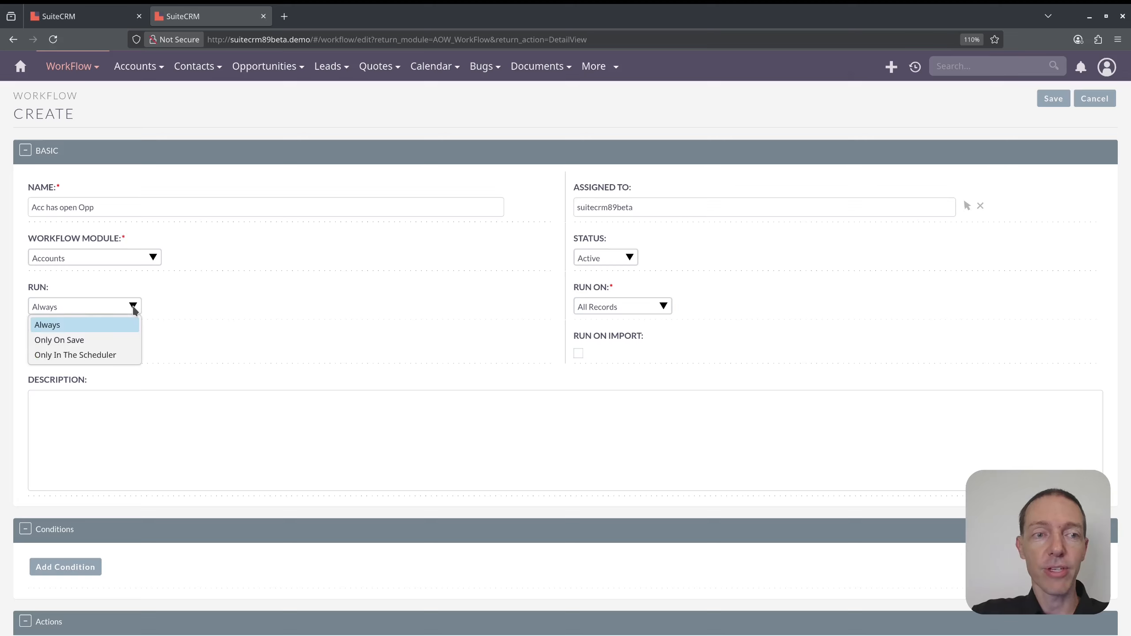
pyautogui.click(121, 335)
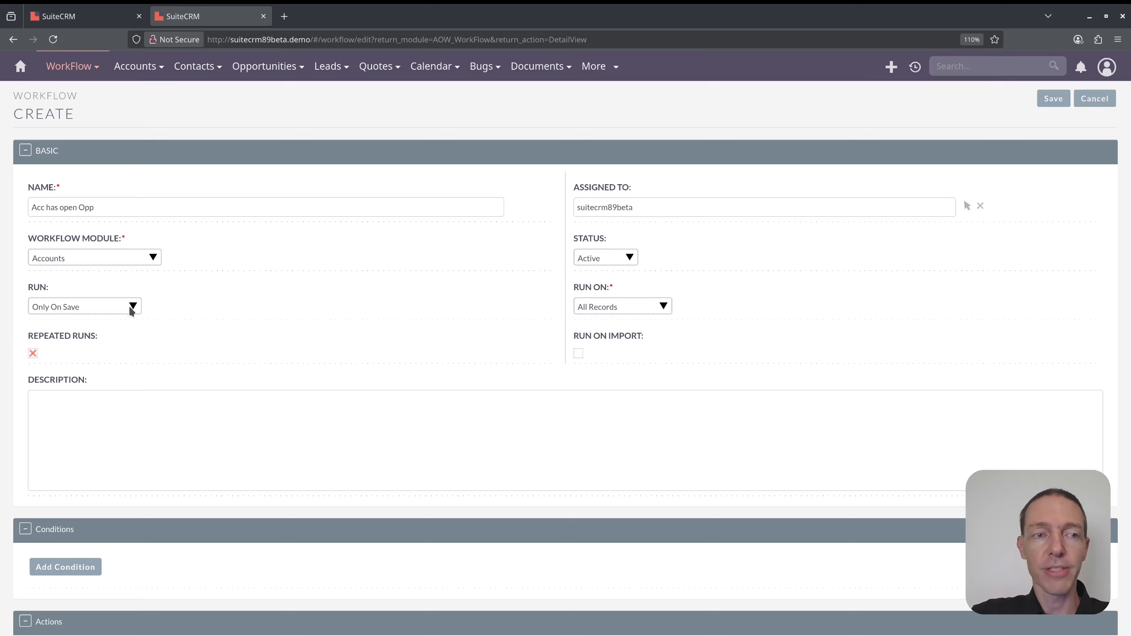
pyautogui.click(129, 306)
pyautogui.click(118, 326)
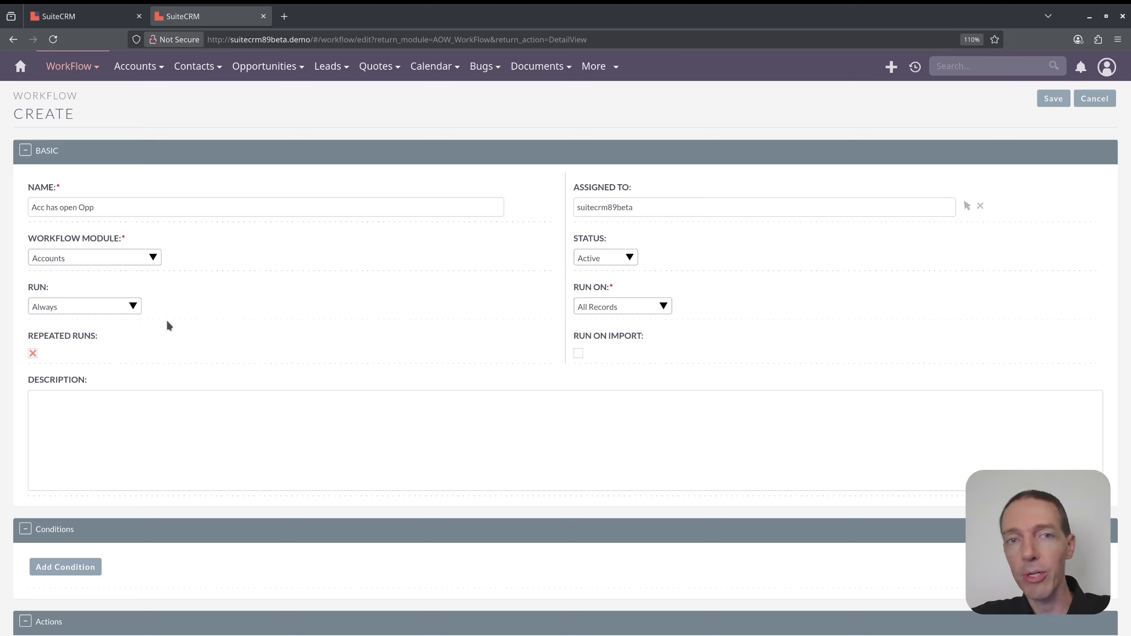
# Add a workflow condition on the Sales Stage field of the Opportunities : Opportunity module.
pyautogui.scroll(-3, 371, 308)
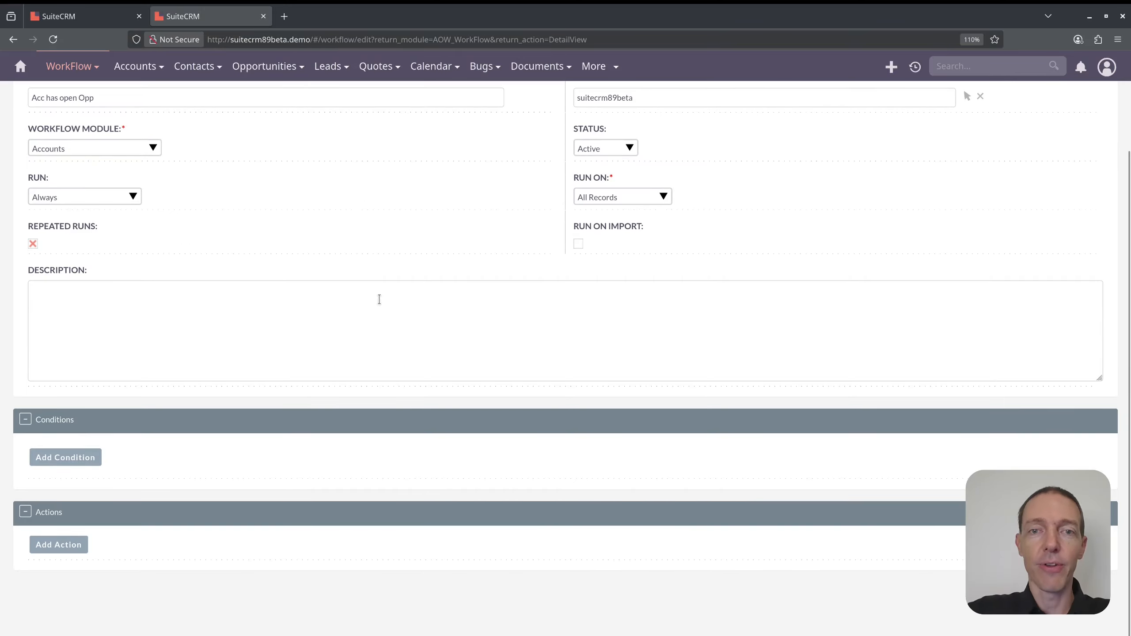
pyautogui.click(95, 455)
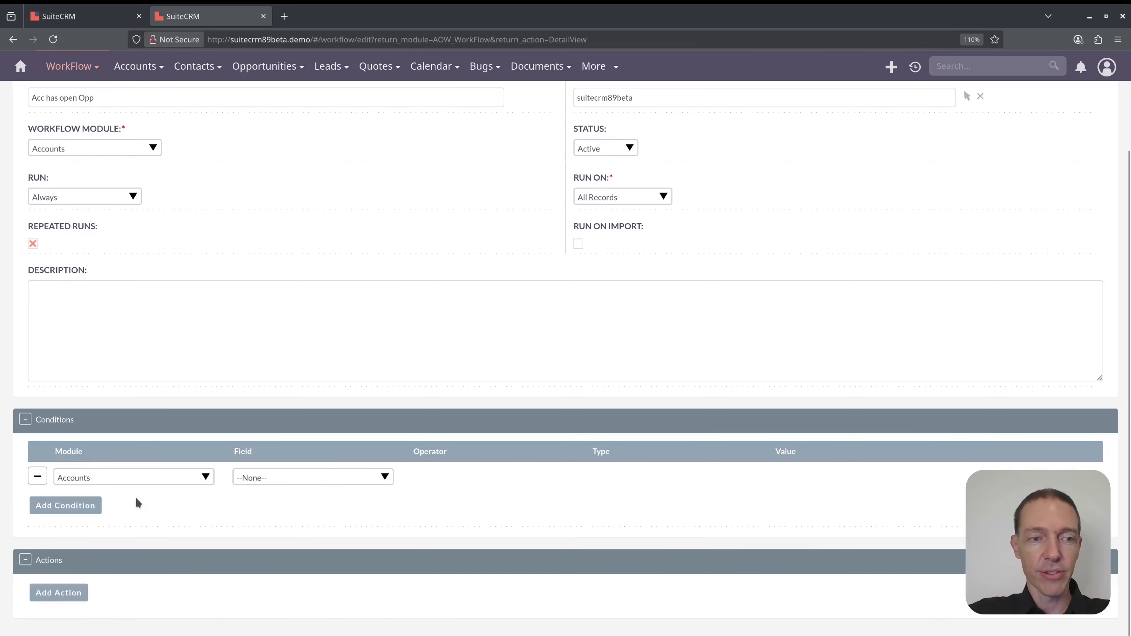
pyautogui.click(204, 480)
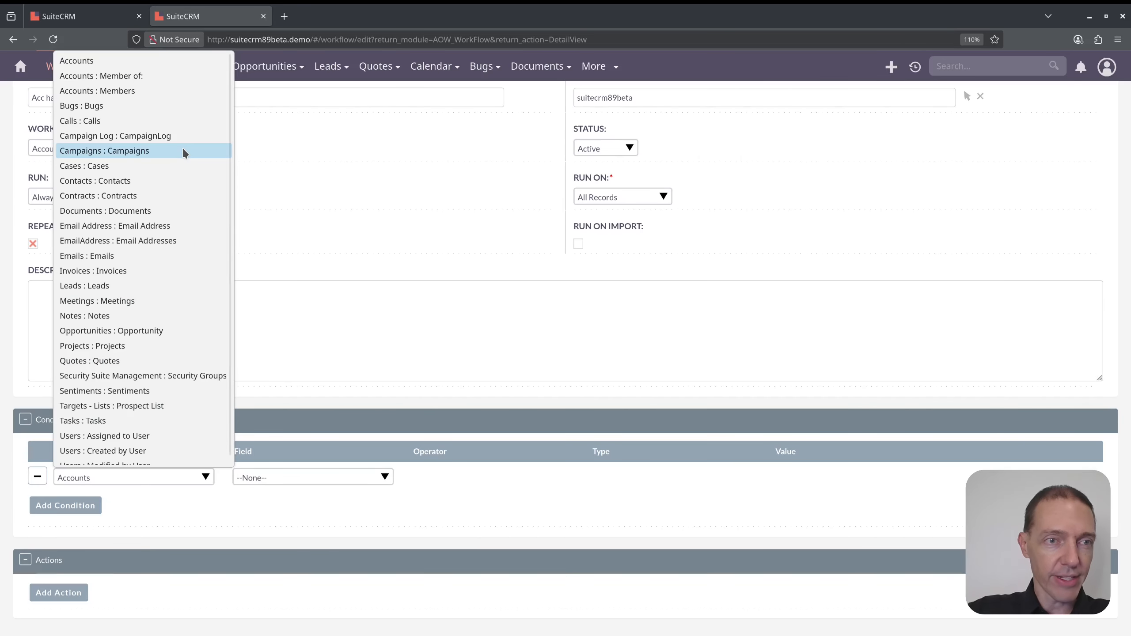
pyautogui.press('o')
pyautogui.press('Return')
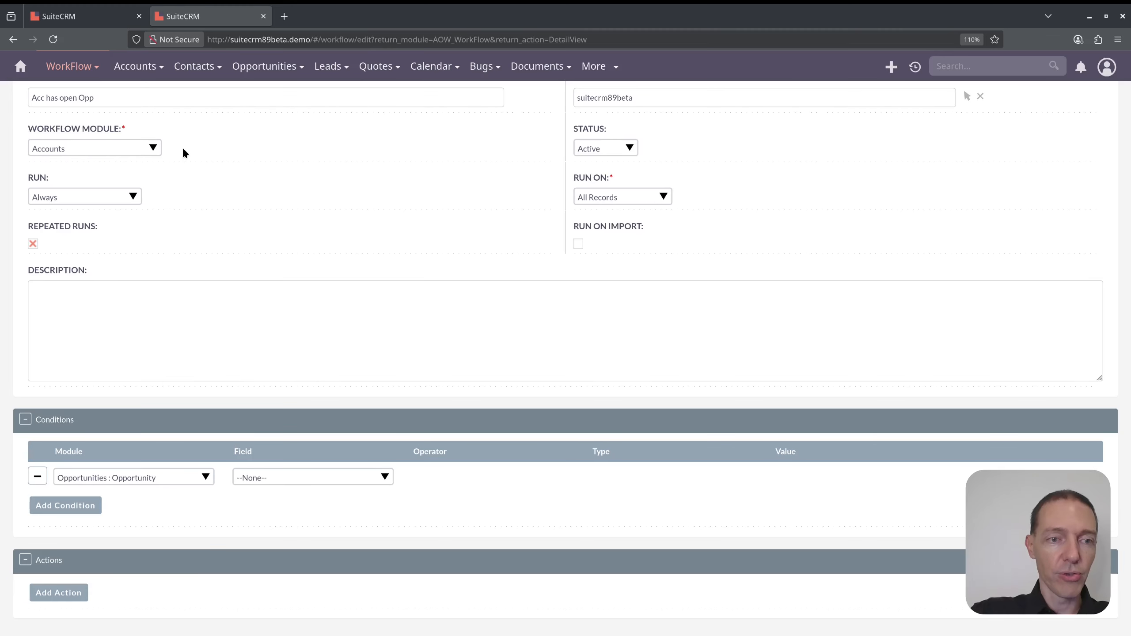
pyautogui.click(344, 479)
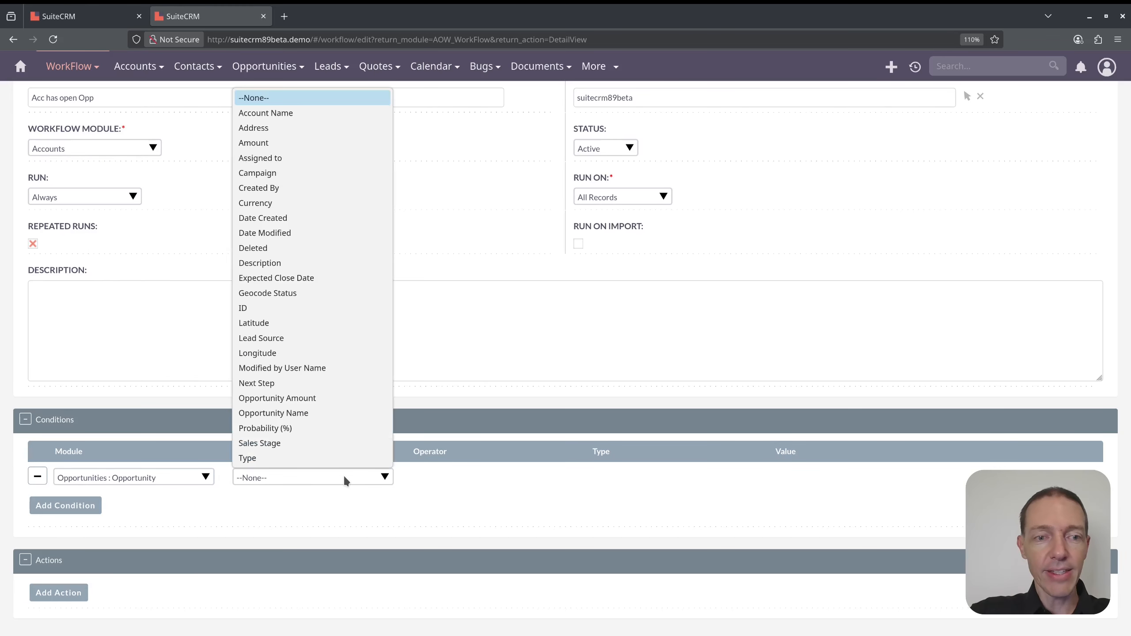
pyautogui.press('s')
pyautogui.press('Return')
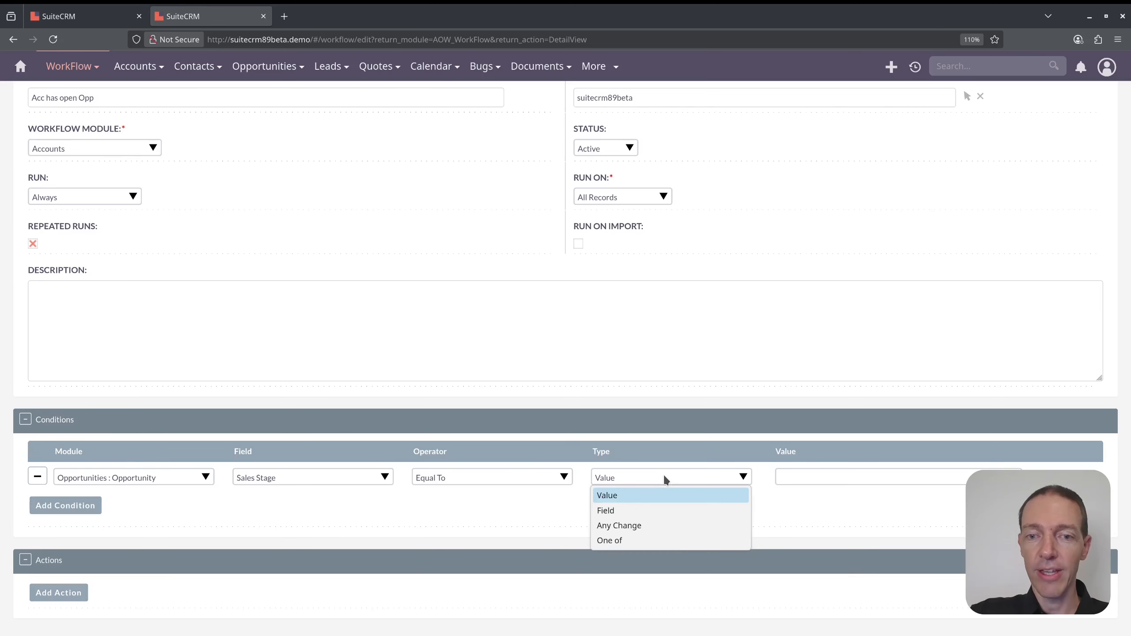
# Set the Sales Stage condition type to One of and select all stages from Prospecting through Negotiation/Review.
pyautogui.click(647, 539)
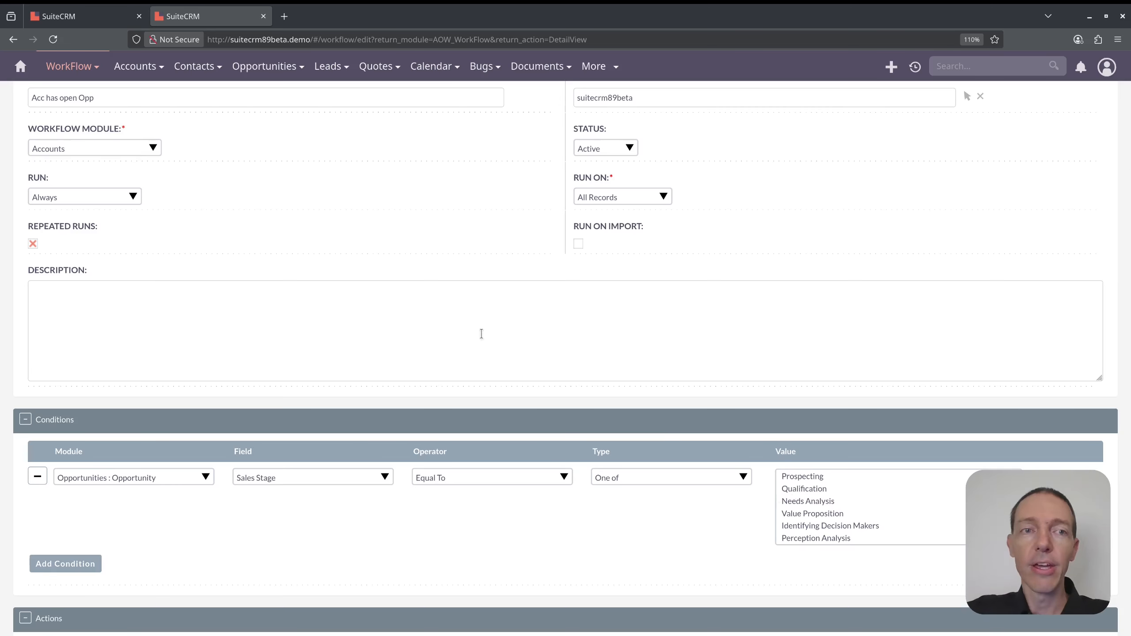
pyautogui.scroll(3, 479, 331)
pyautogui.moveTo(96, 207); pyautogui.dragTo(2, 203)
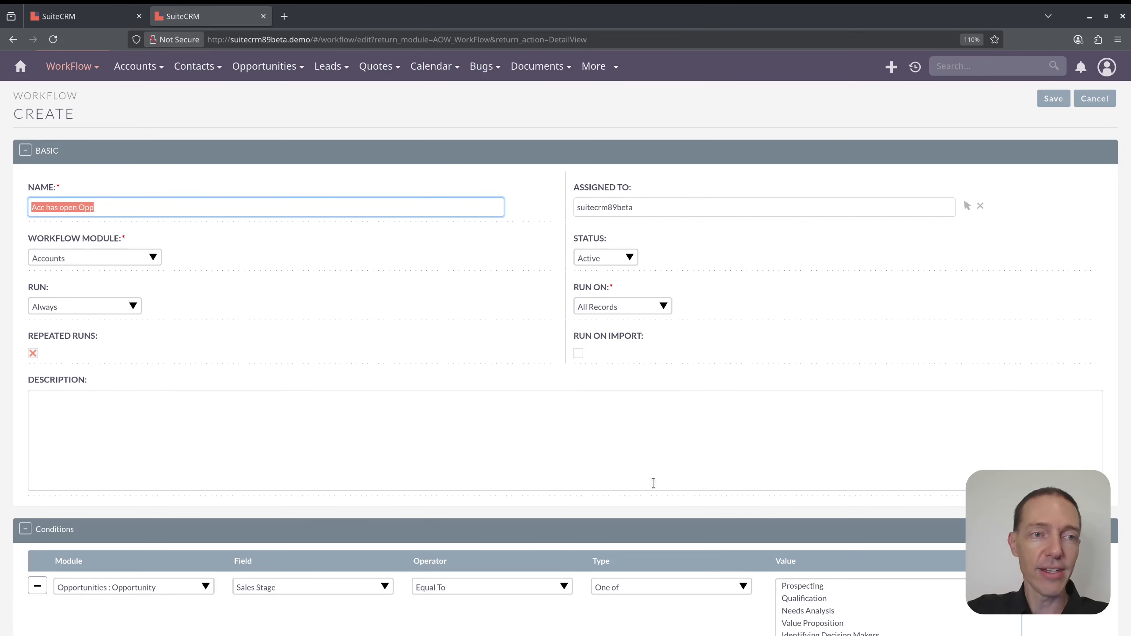
pyautogui.scroll(-3, 823, 478)
pyautogui.scroll(-2, 864, 459)
pyautogui.click(827, 448)
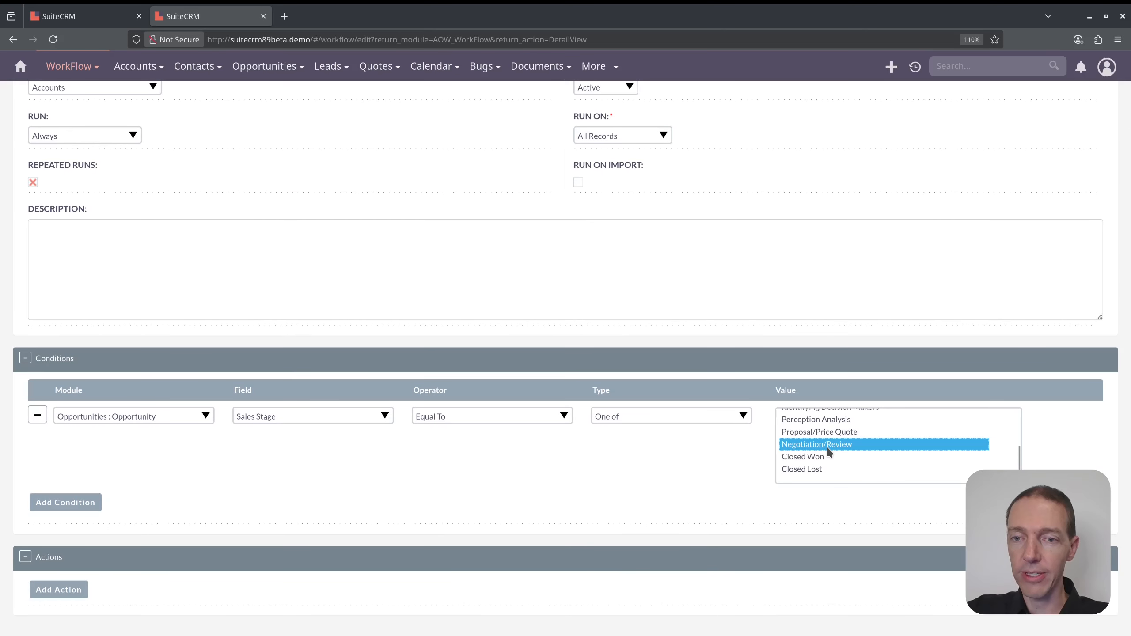
pyautogui.moveTo(827, 445); pyautogui.dragTo(847, 455)
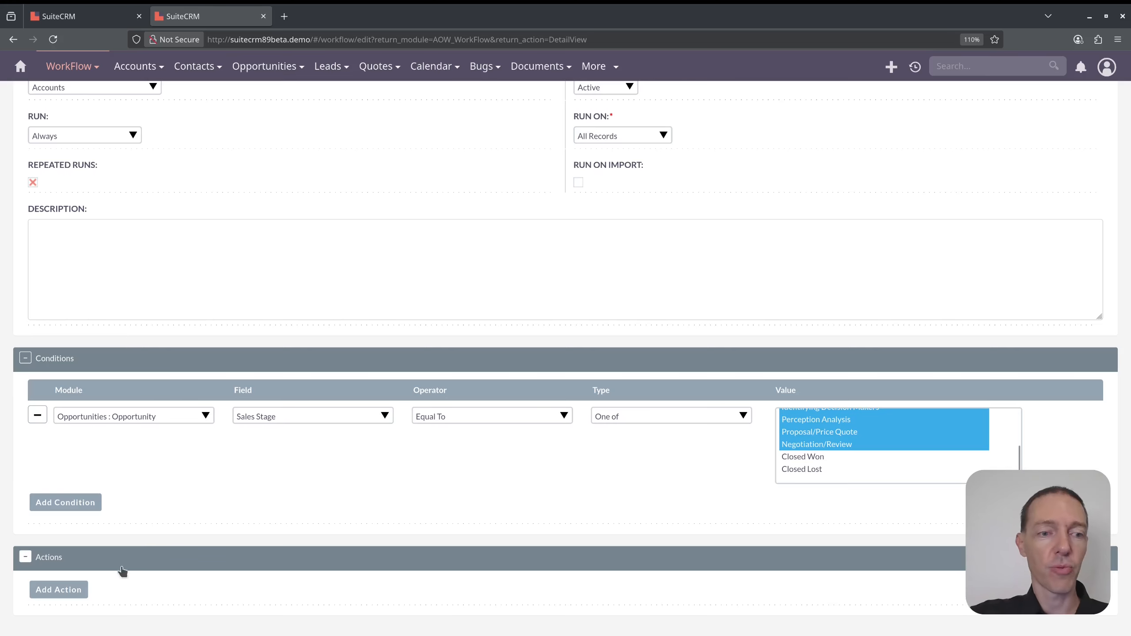
# Add a Modify Record action to the workflow for the Accounts record type.
pyautogui.click(60, 590)
pyautogui.scroll(-1, 209, 524)
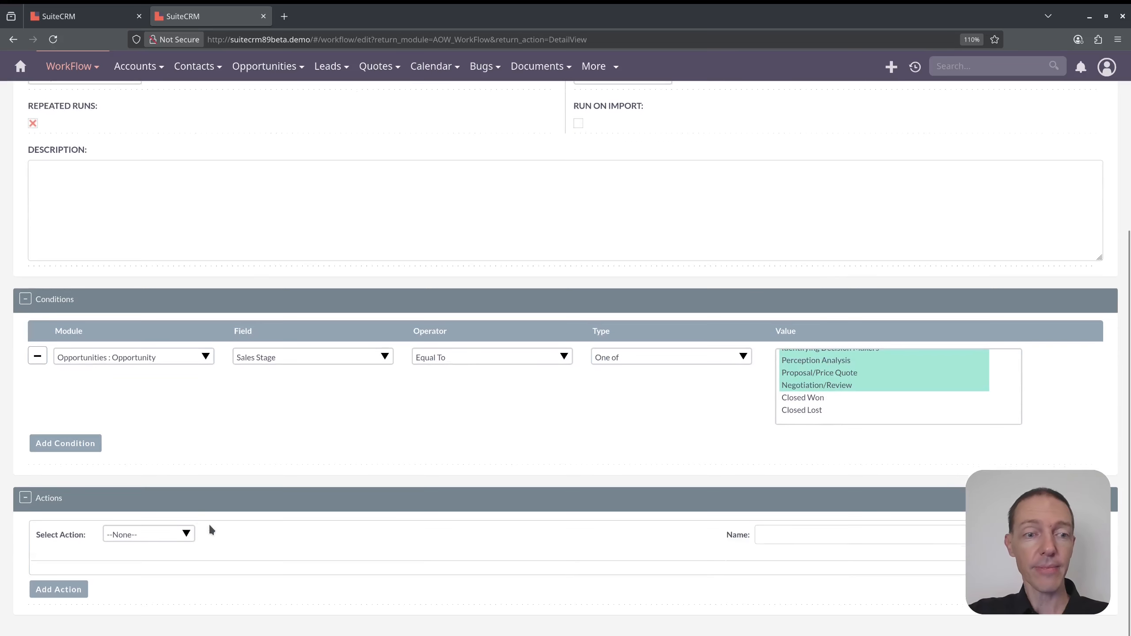
pyautogui.click(179, 537)
pyautogui.click(174, 583)
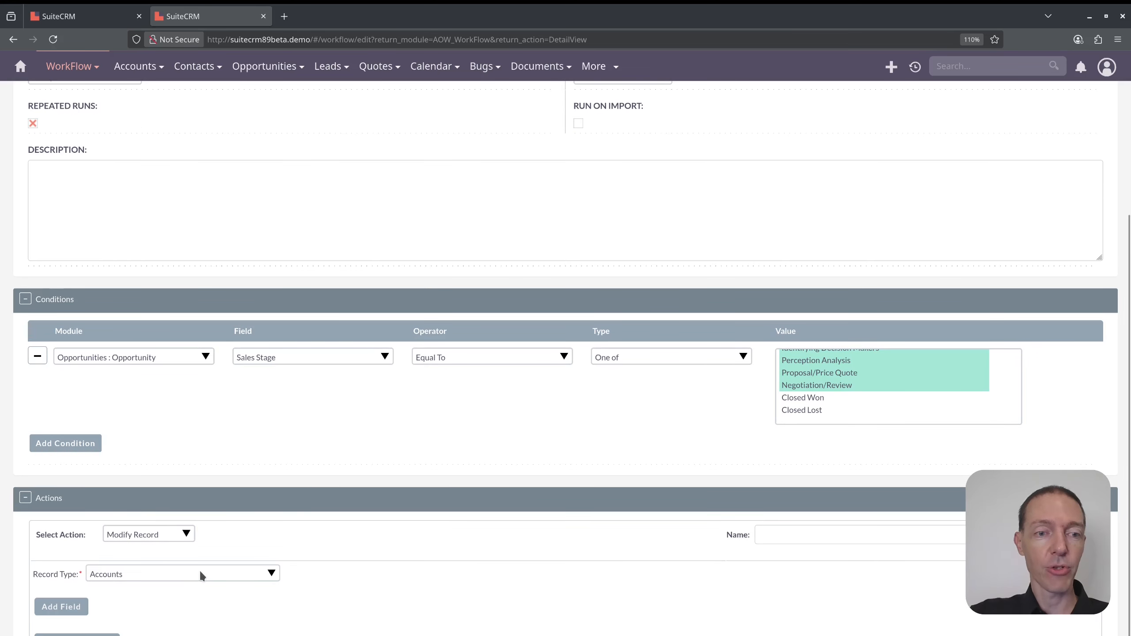
# Add has open Opportunities as a checked field in the Modify Record action, and save the workflow.
pyautogui.click(80, 607)
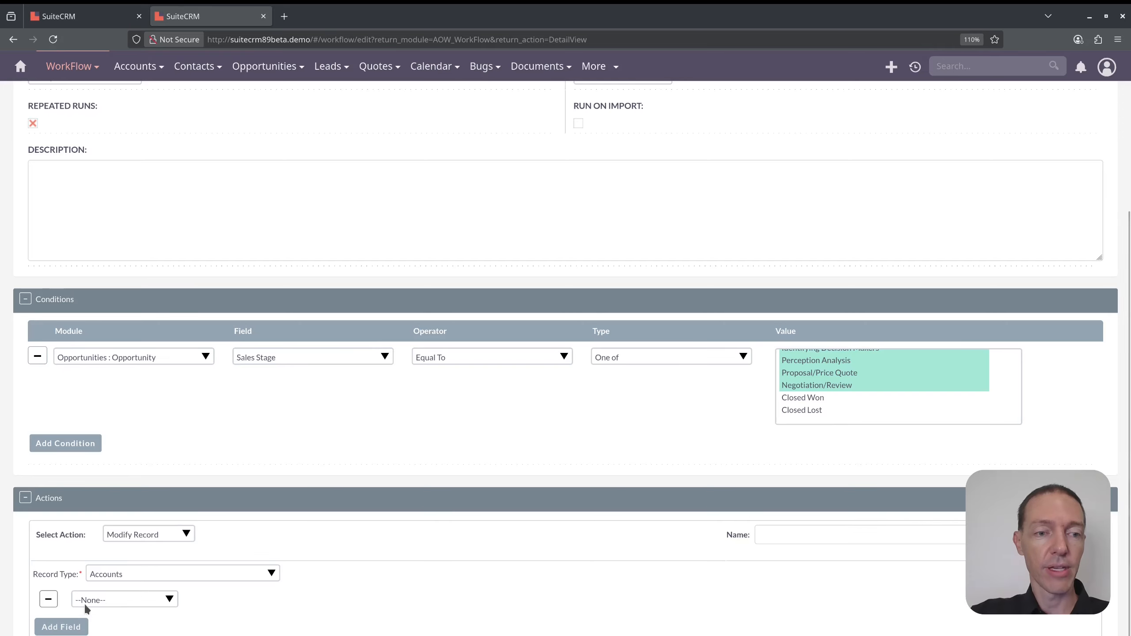
pyautogui.click(139, 595)
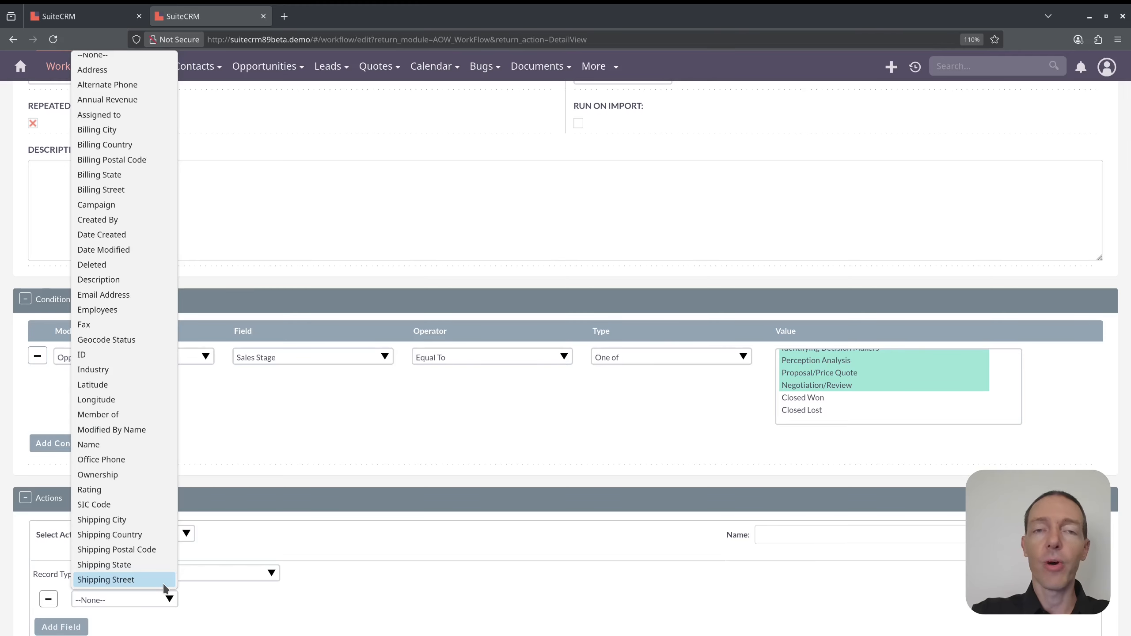
pyautogui.scroll(-3, 164, 588)
pyautogui.click(164, 584)
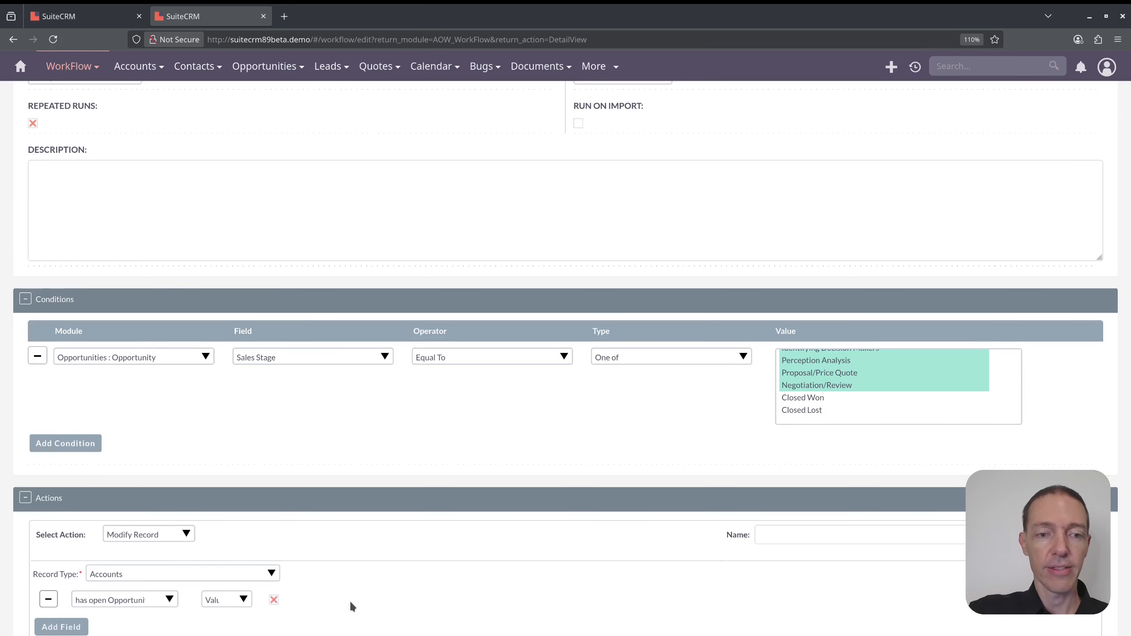
pyautogui.scroll(5, 364, 594)
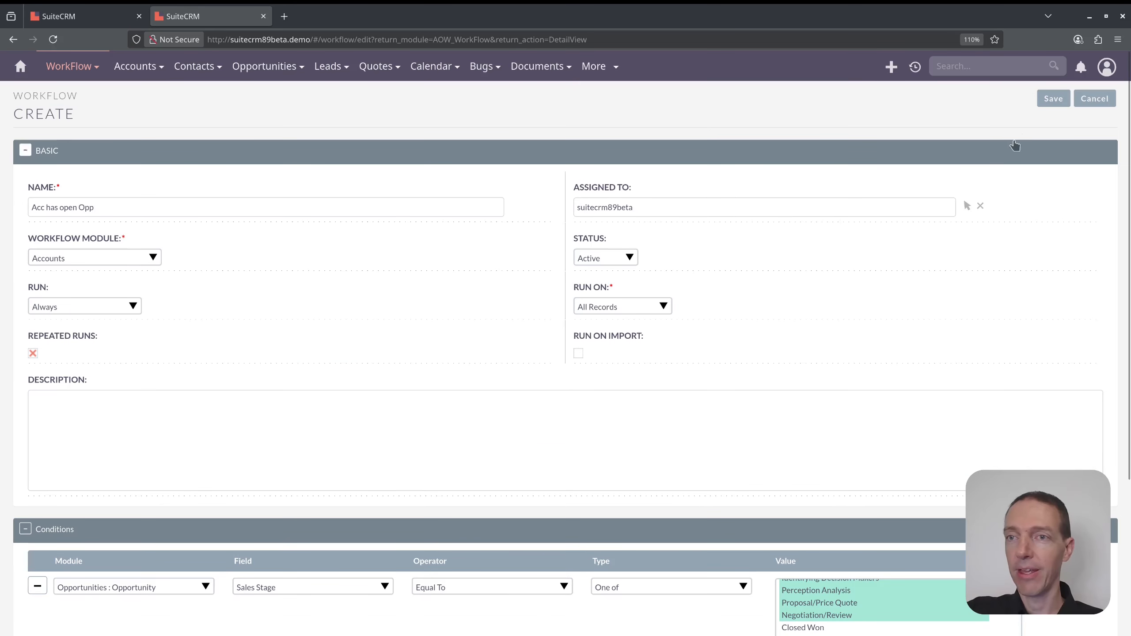
pyautogui.click(1050, 98)
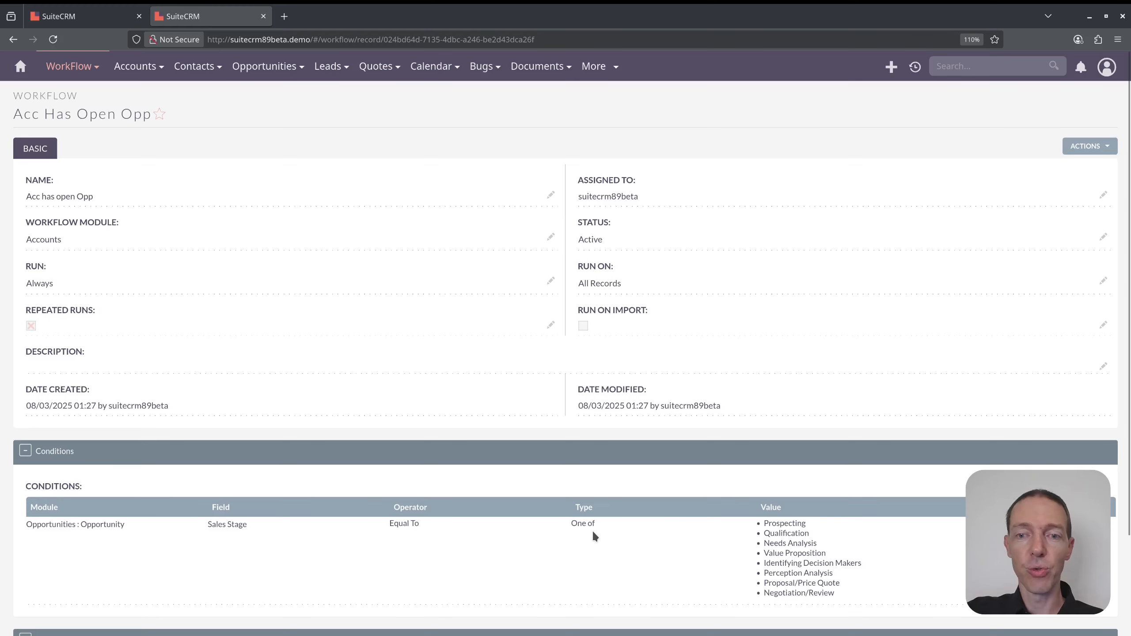
# From the reloaded Accounts list, open Sunyvale Reporting Ltd in a new tab and open its Test opportunity.
pyautogui.click(86, 15)
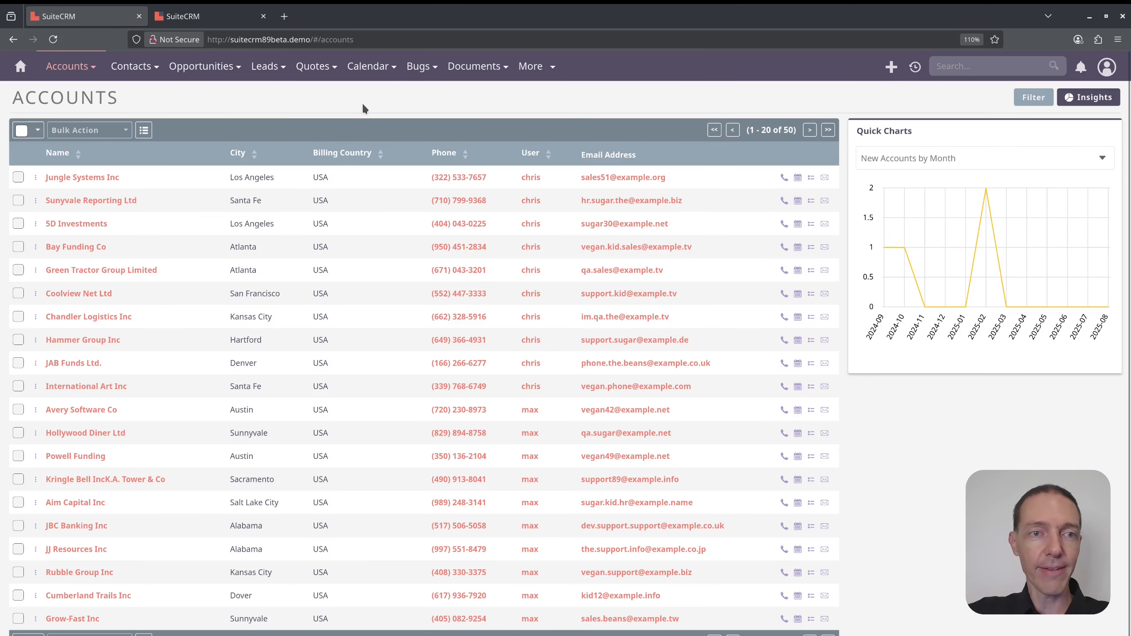
pyautogui.press('F5')
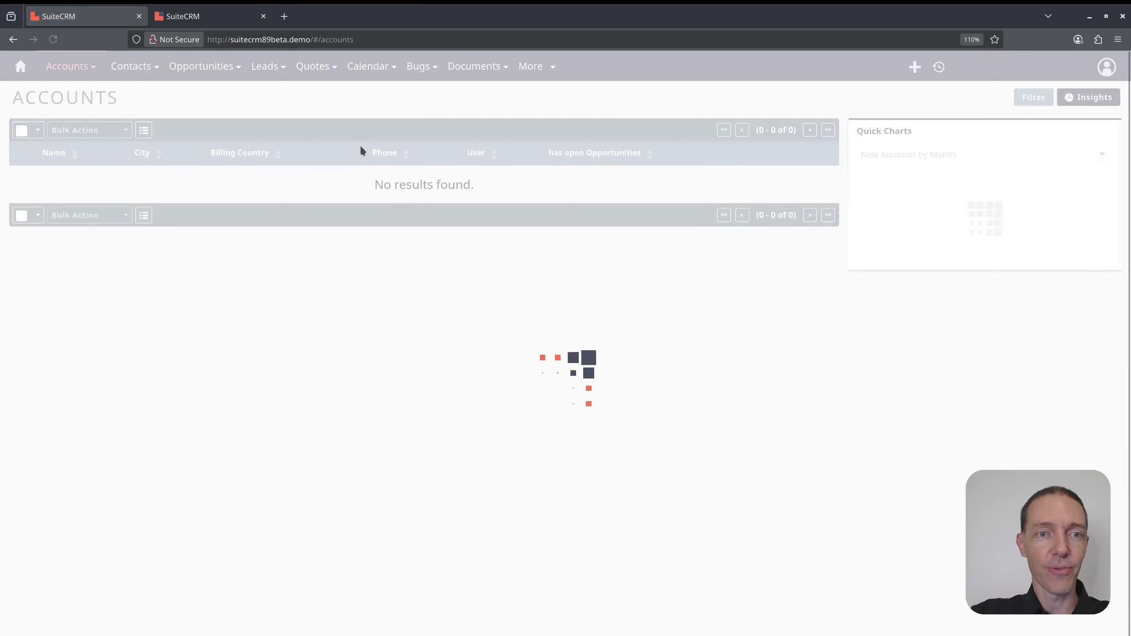
pyautogui.click(108, 202)
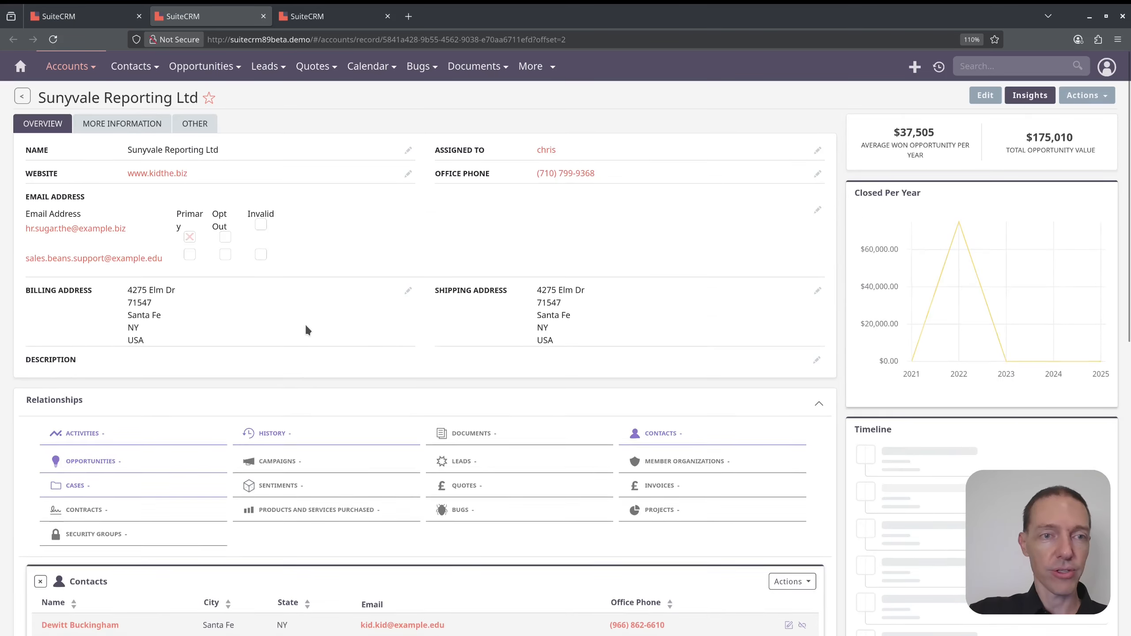
pyautogui.scroll(-10, 306, 334)
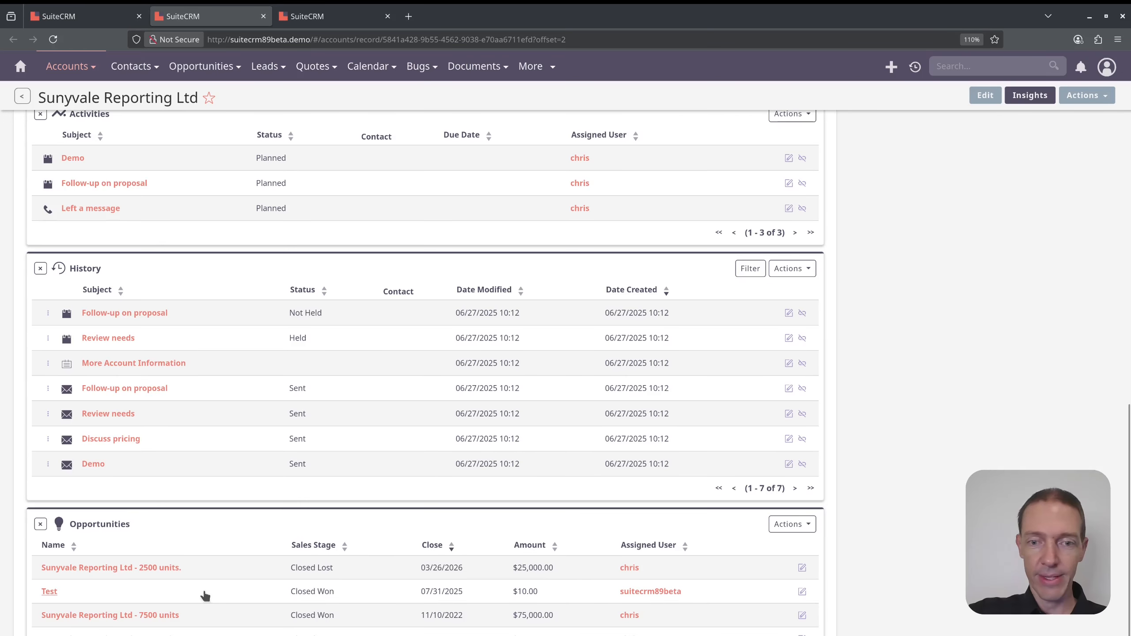
pyautogui.click(50, 591)
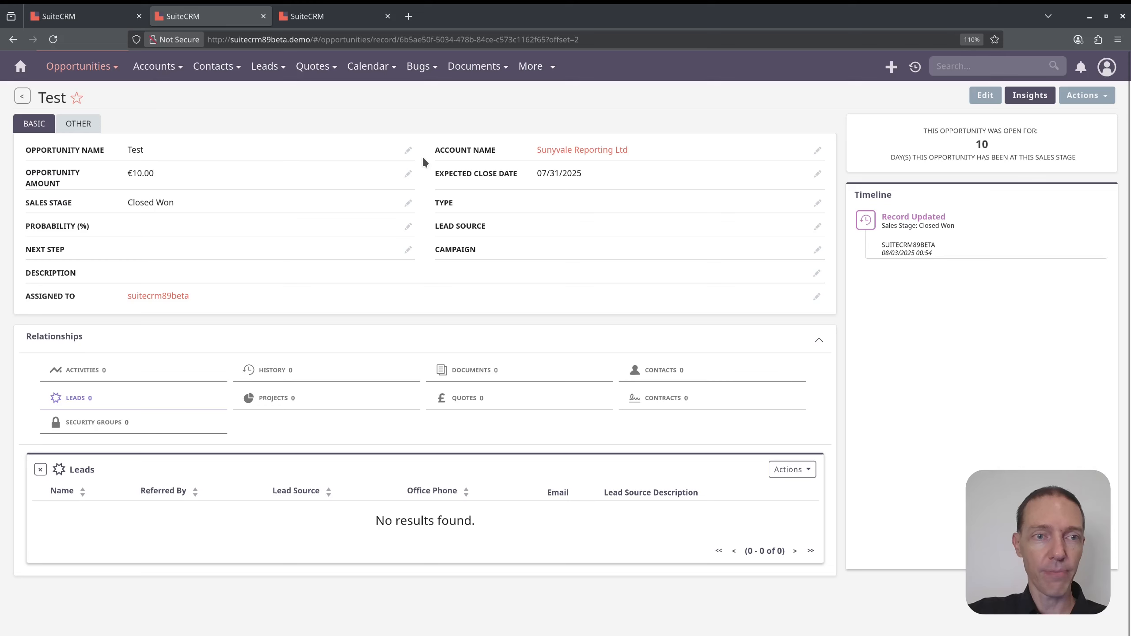
# Change the Test opportunity's sales stage to Qualification and save the record.
pyautogui.click(409, 206)
pyautogui.click(191, 209)
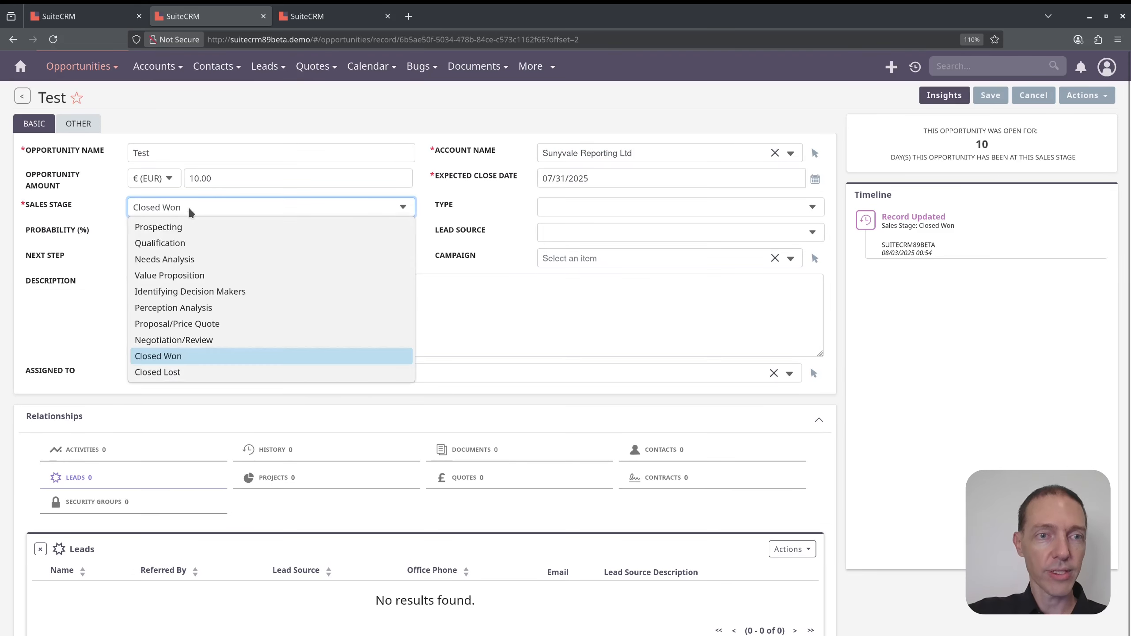
pyautogui.click(178, 243)
pyautogui.click(991, 95)
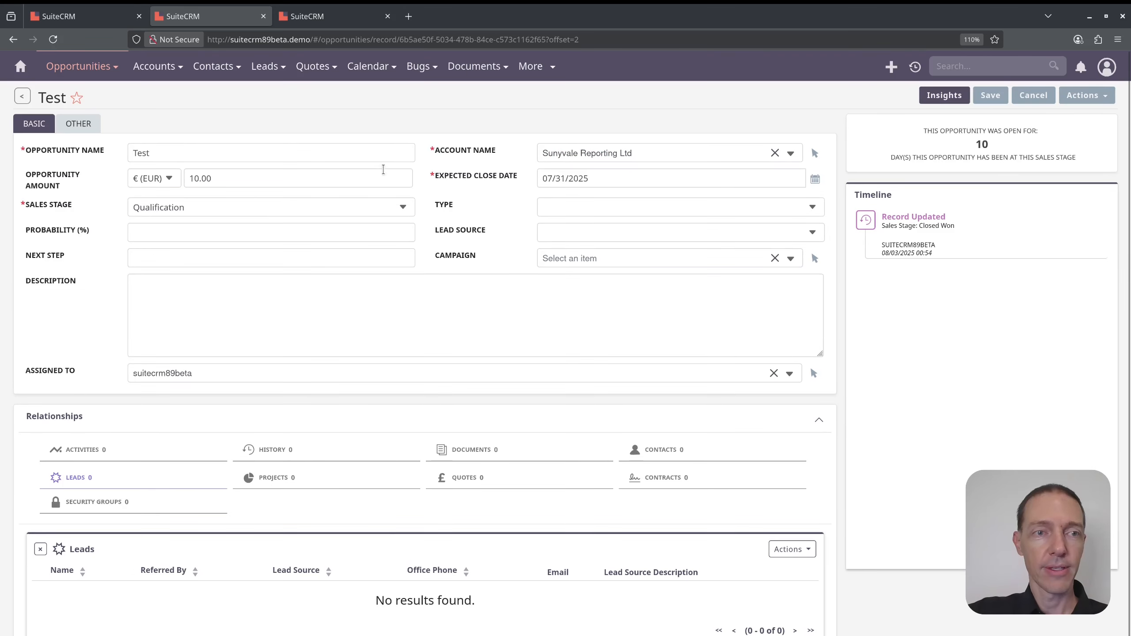
# Open the Sunyvale Reporting Ltd account from the opportunity, add a trailing period to its billing street, and save the record.
pyautogui.click(573, 154)
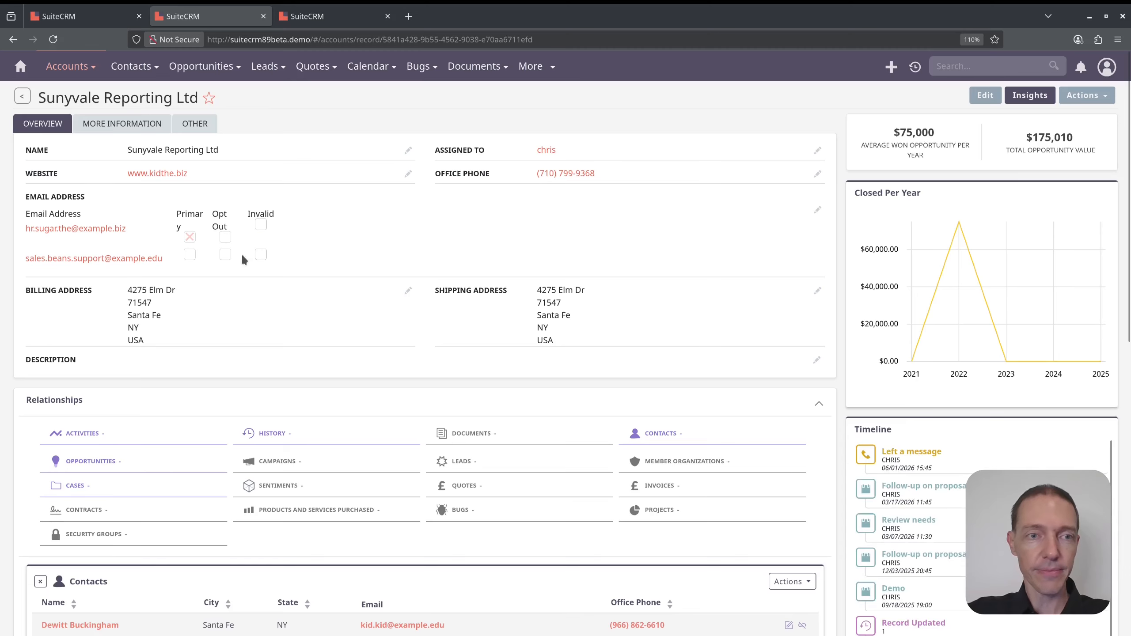
pyautogui.click(985, 95)
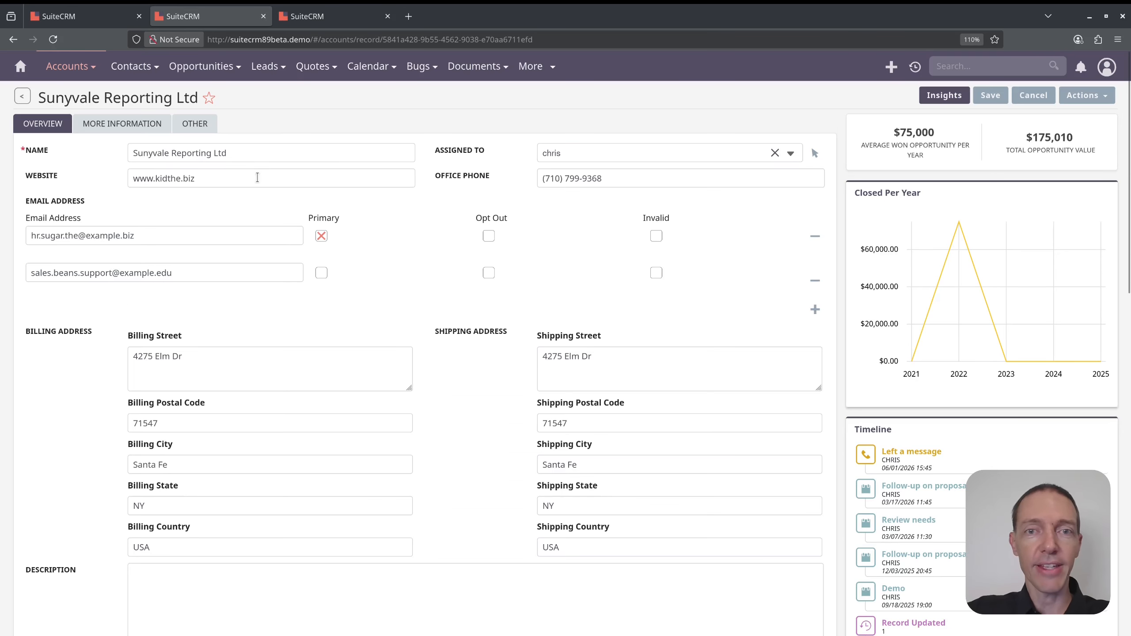
pyautogui.click(264, 155)
pyautogui.click(236, 364)
pyautogui.write('.')
pyautogui.click(999, 98)
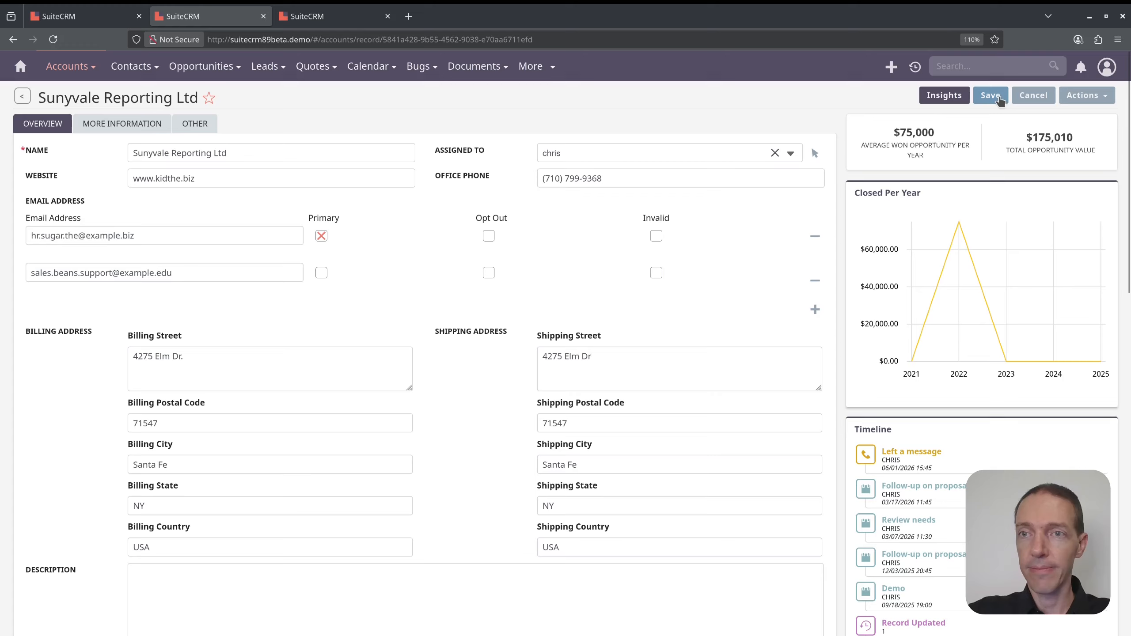
# Return to the Accounts list and examine the has open Opportunities column and its filter choices.
pyautogui.moveTo(69, 66)
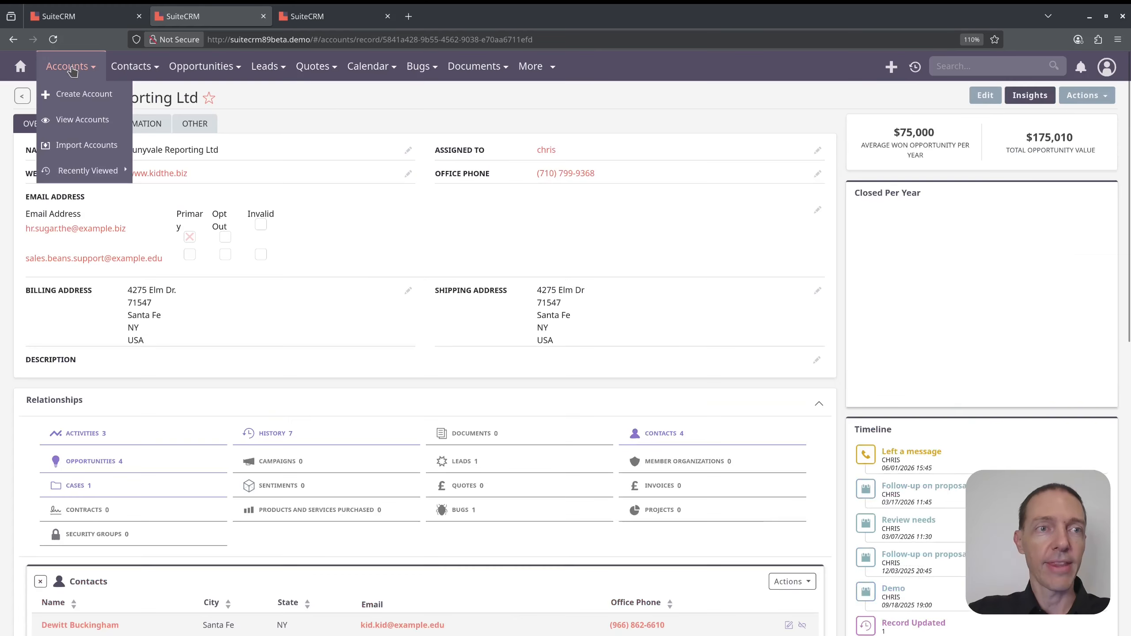
pyautogui.click(92, 131)
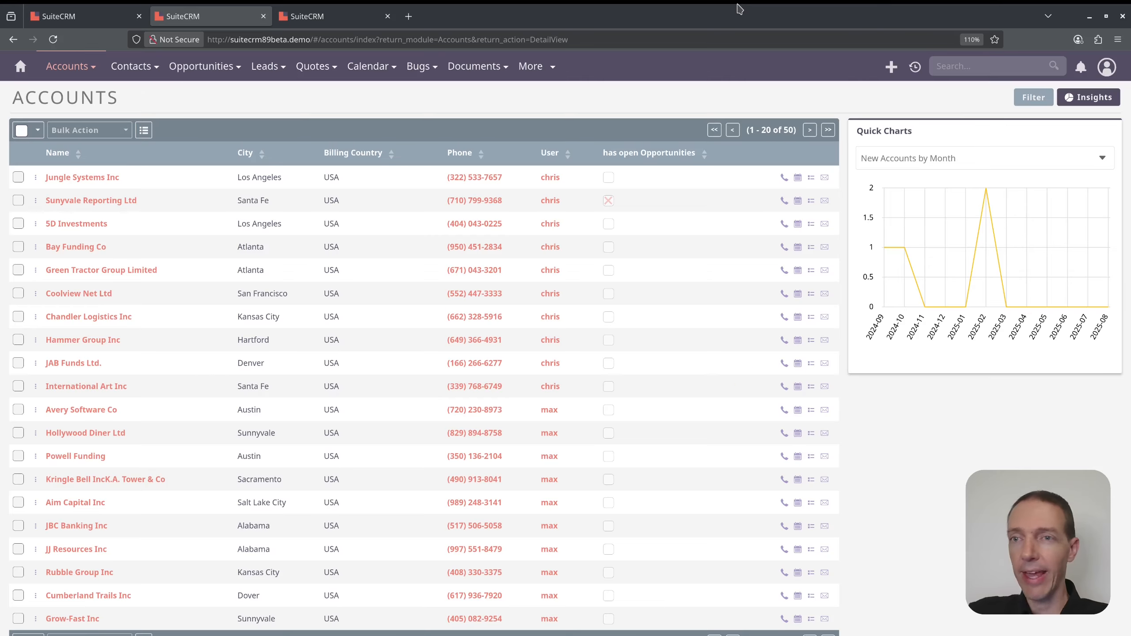
pyautogui.click(1030, 98)
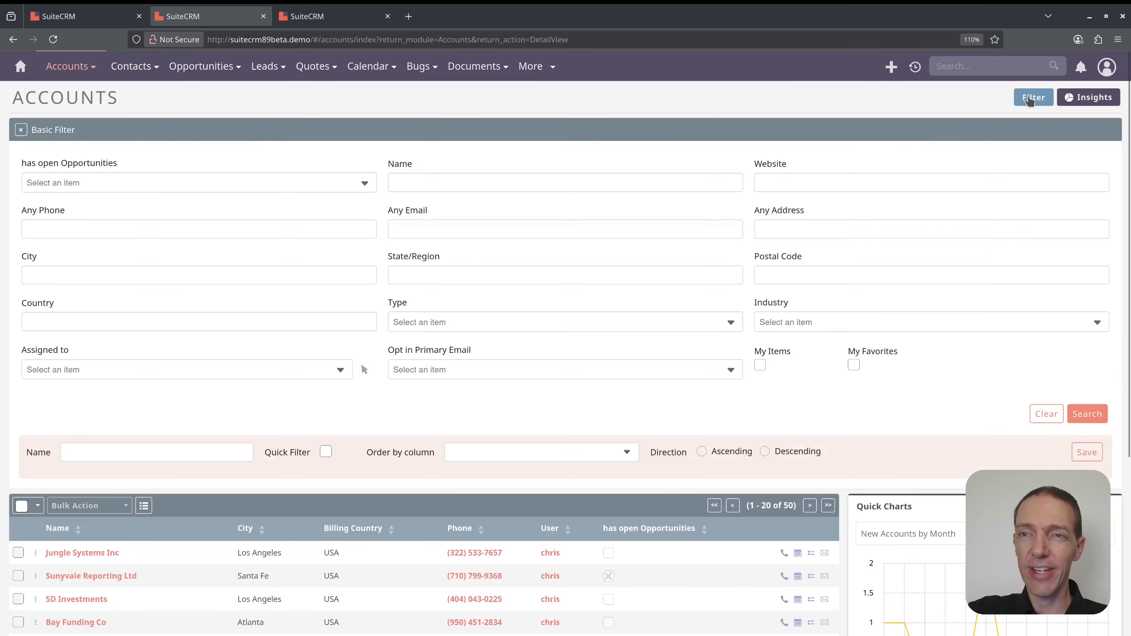
pyautogui.click(233, 185)
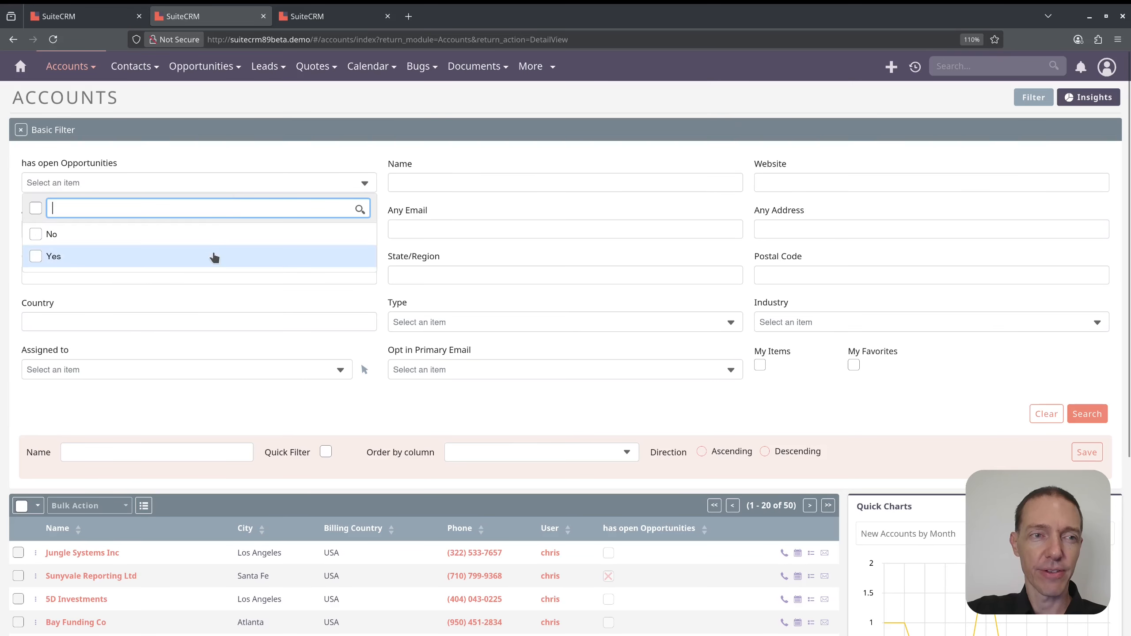
pyautogui.click(387, 103)
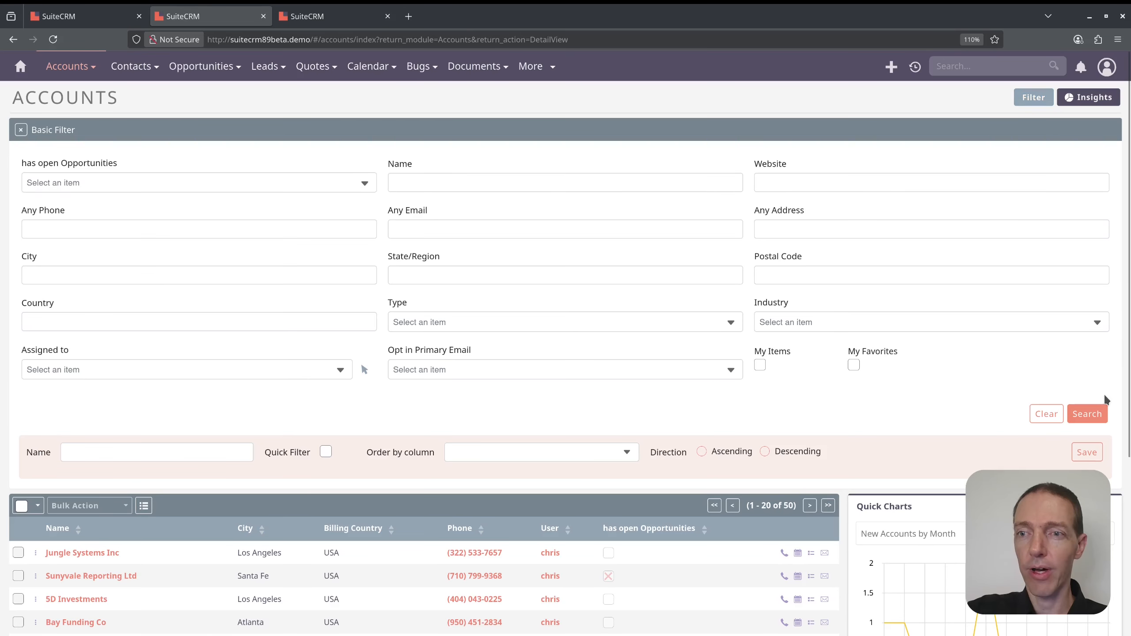
pyautogui.click(1033, 97)
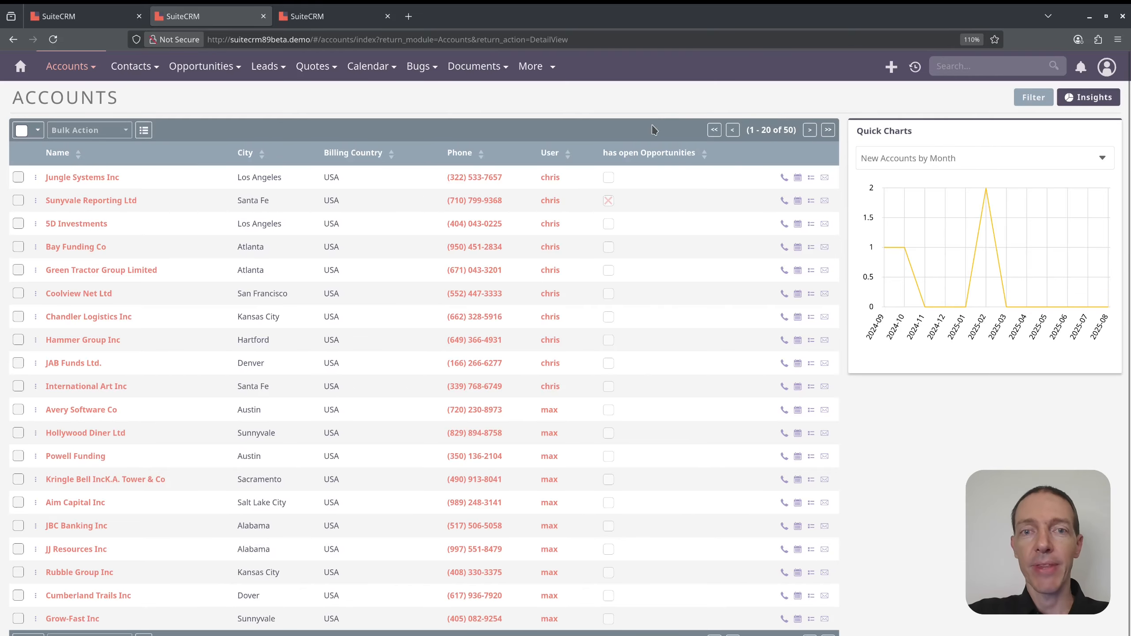
pyautogui.click(702, 156)
pyautogui.click(703, 156)
pyautogui.click(702, 156)
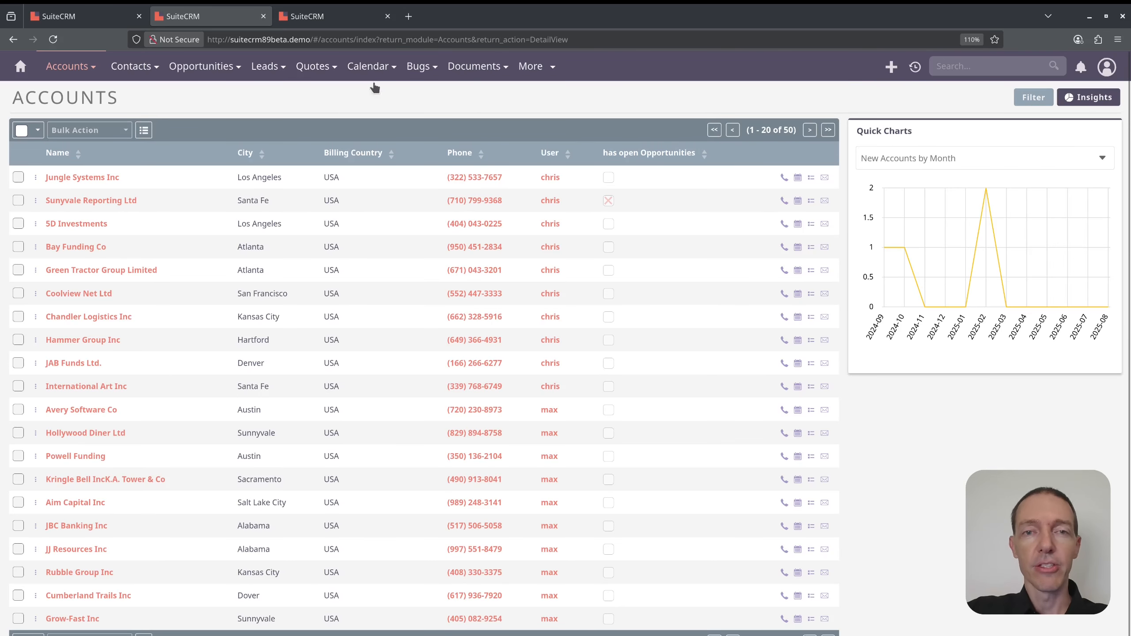
# Duplicate the Acc has open Opp workflow.
pyautogui.click(335, 13)
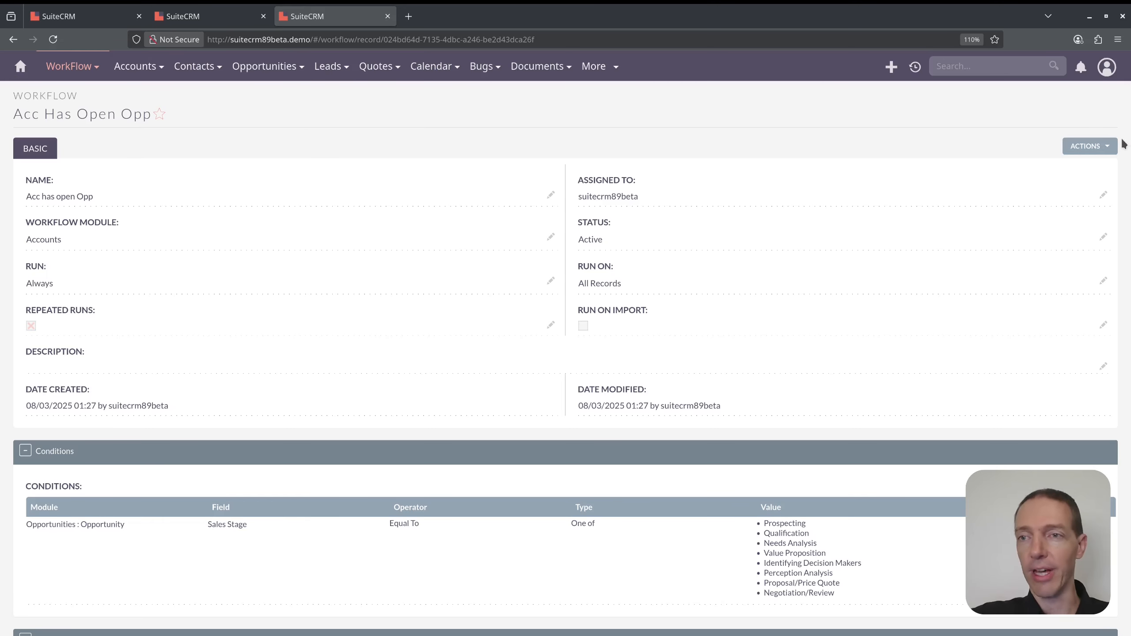
pyautogui.click(1107, 148)
pyautogui.click(1046, 189)
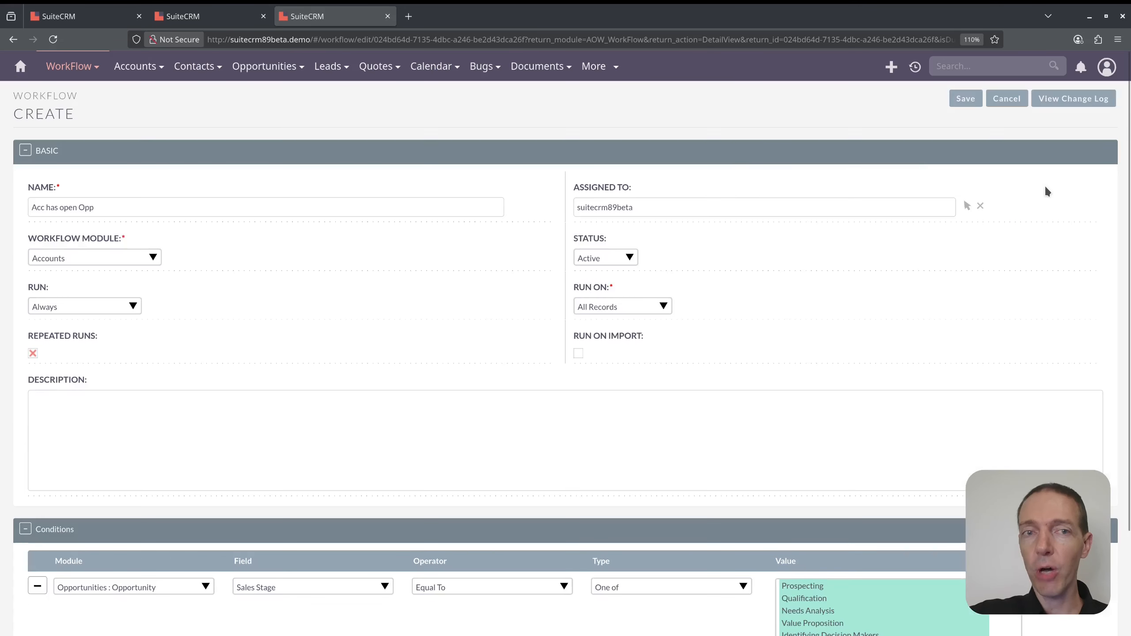
# Set the duplicate's Sales Stage condition to Closed Won and Closed Lost, and uncheck has open Opportunities in its Modify Record action.
pyautogui.scroll(-2, 516, 175)
pyautogui.scroll(-6, 508, 181)
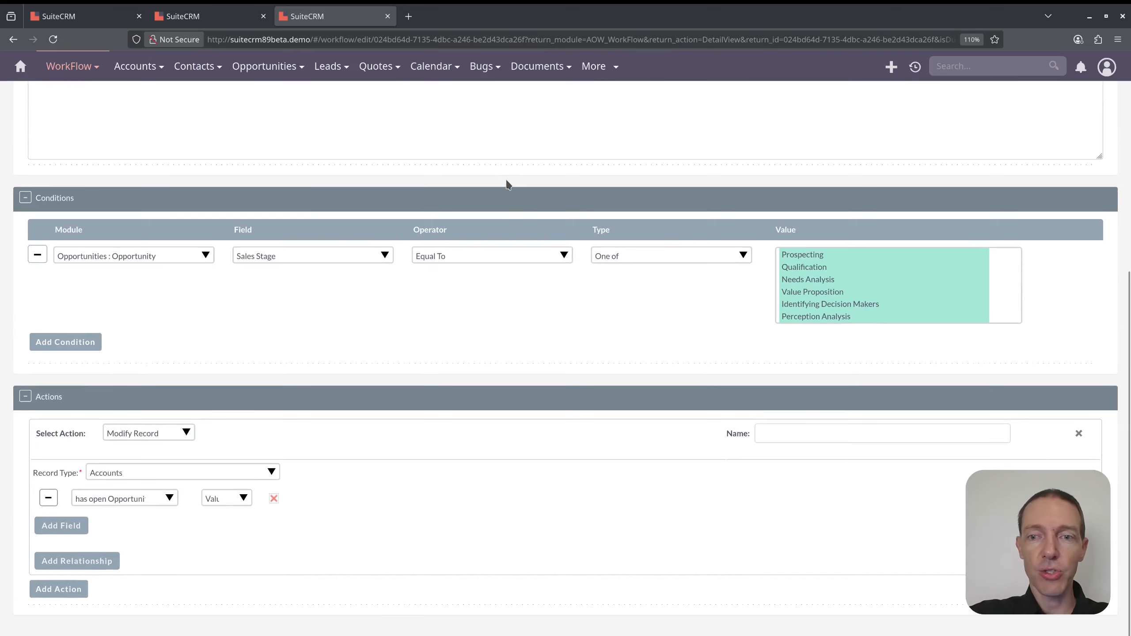
pyautogui.scroll(-2, 849, 308)
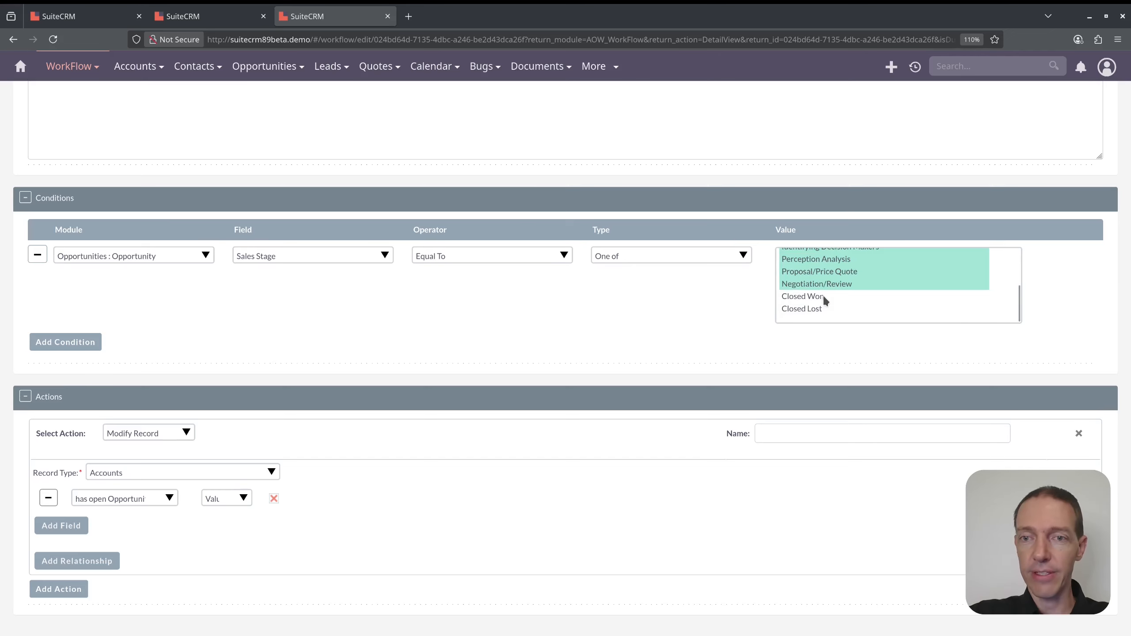
pyautogui.click(823, 296)
pyautogui.keyDown('ctrl'); pyautogui.click(822, 308); pyautogui.keyUp('ctrl')
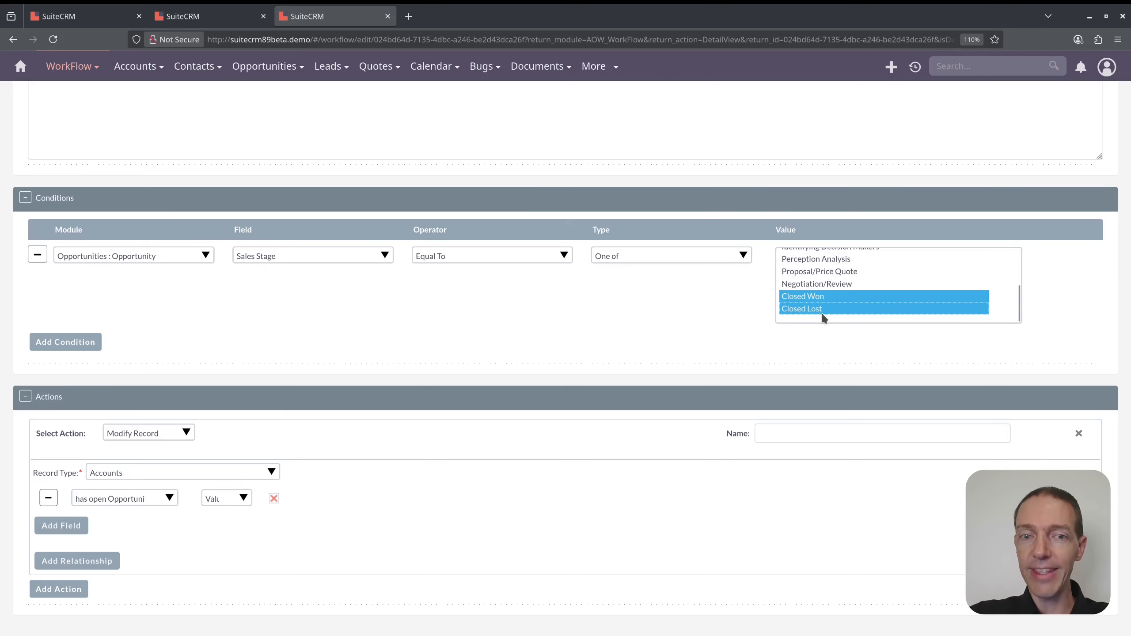
pyautogui.click(273, 498)
# Rename the duplicated workflow as Acc has no open Opp and save it.
pyautogui.scroll(8, 336, 398)
pyautogui.click(59, 208)
pyautogui.write('no open Opp')
pyautogui.click(953, 104)
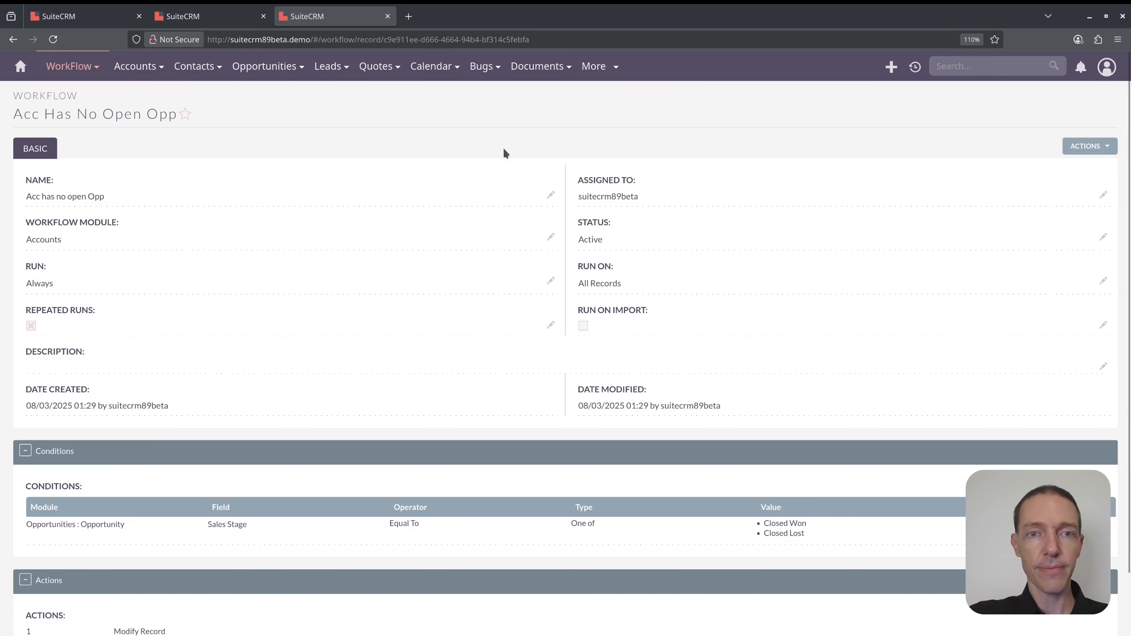
# Open the workflow list and review the two workflows for the Accounts module.
pyautogui.moveTo(71, 66)
pyautogui.click(61, 121)
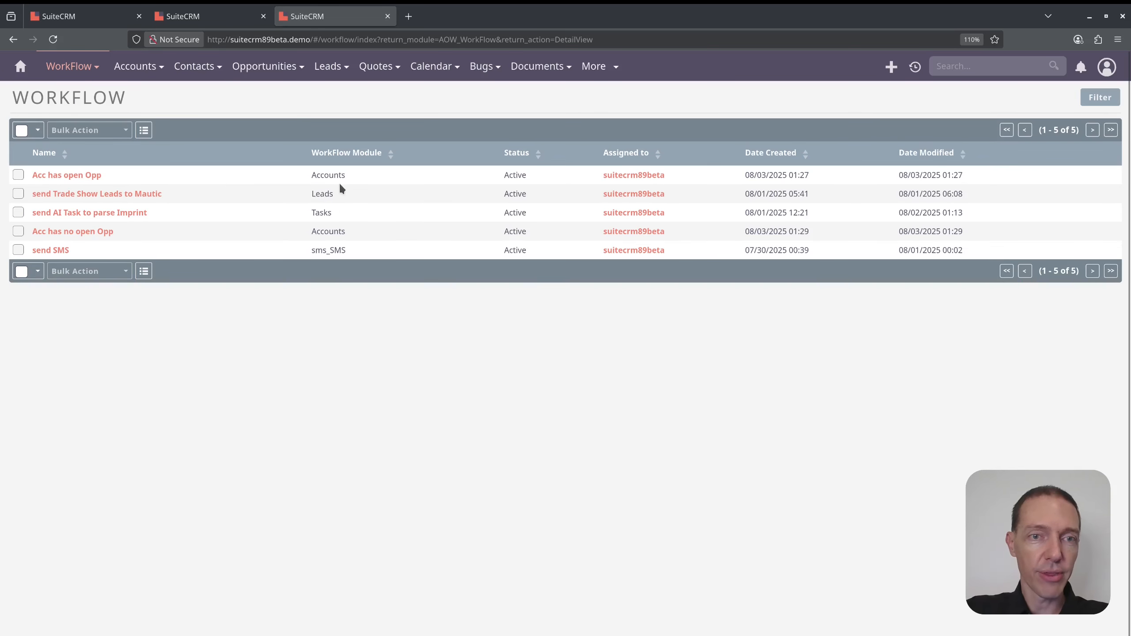
pyautogui.moveTo(355, 180); pyautogui.dragTo(289, 171)
pyautogui.moveTo(356, 231); pyautogui.dragTo(95, 229)
pyautogui.click(350, 233)
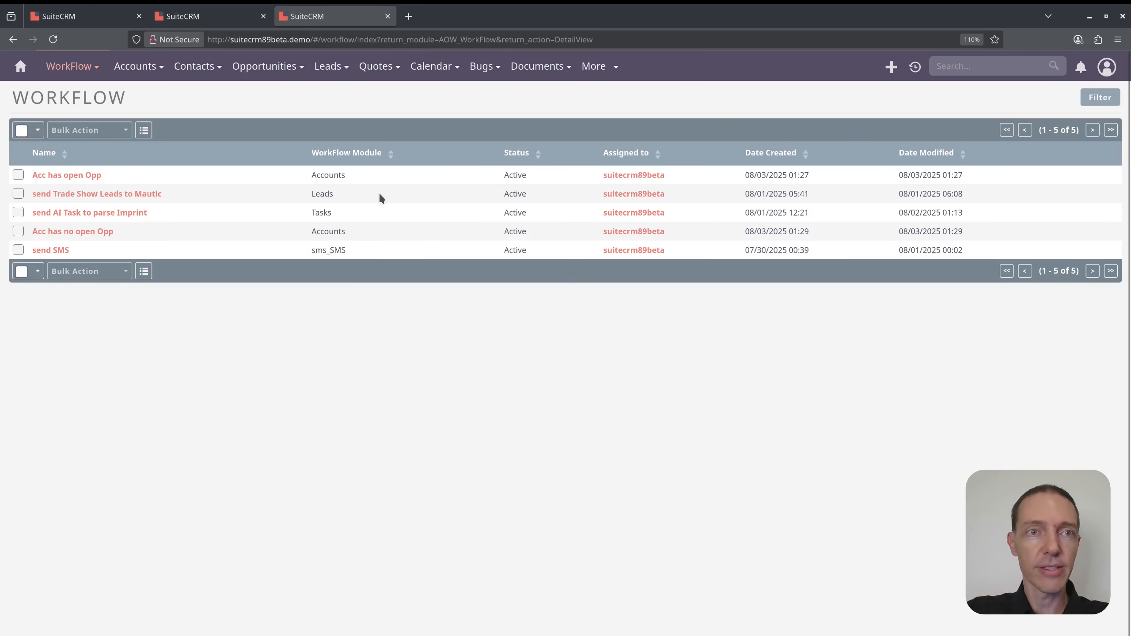
# From the Accounts list, open Sunyvale Reporting Ltd in a new tab and open its Test opportunity.
pyautogui.hotkey('ctrl', 'pageup')
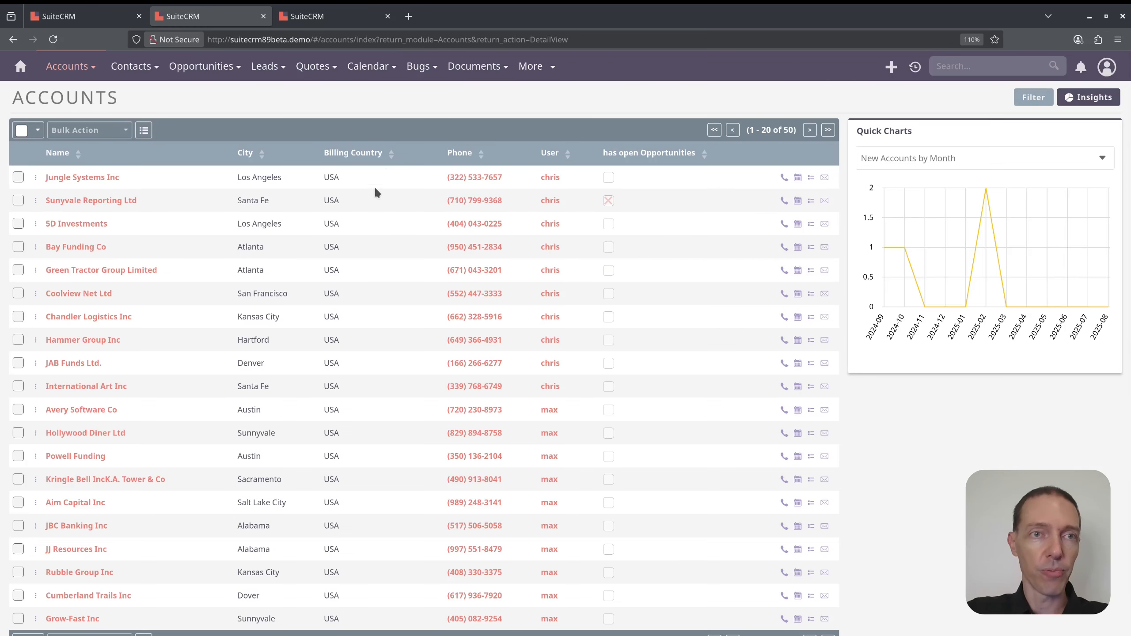
pyautogui.middleClick(87, 202)
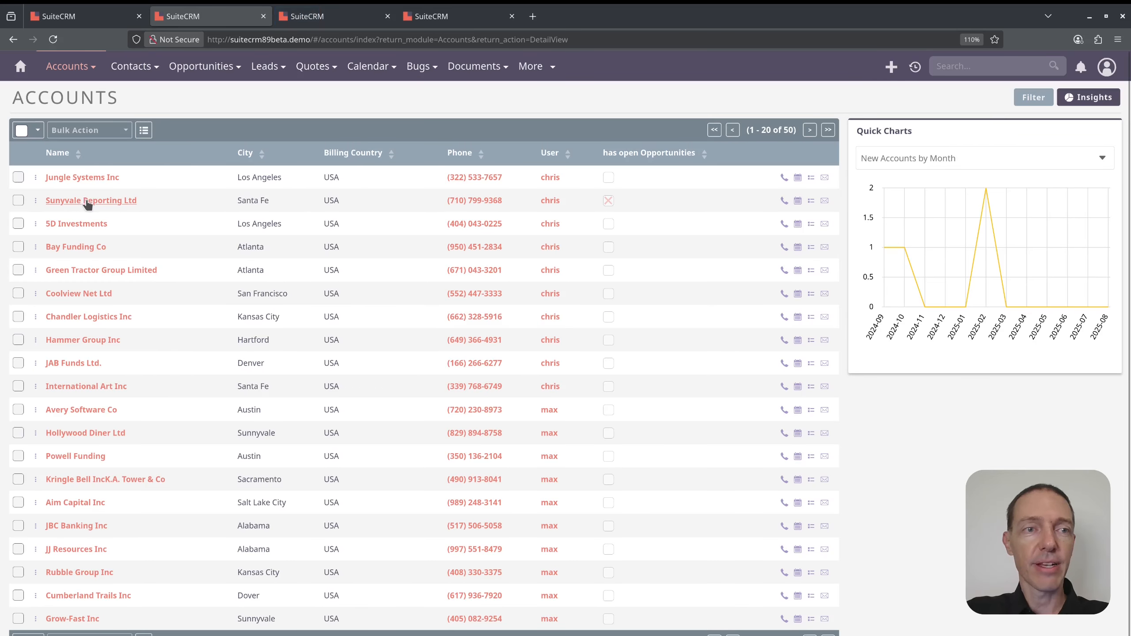
pyautogui.hotkey('ctrl', 'pagedown')
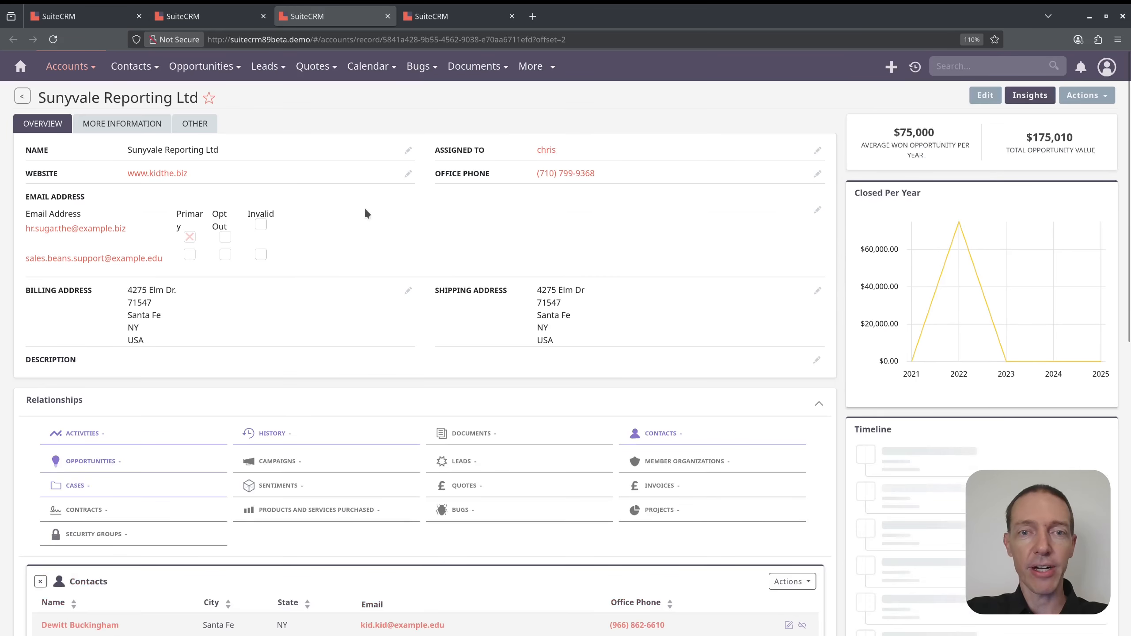
pyautogui.scroll(-10, 511, 329)
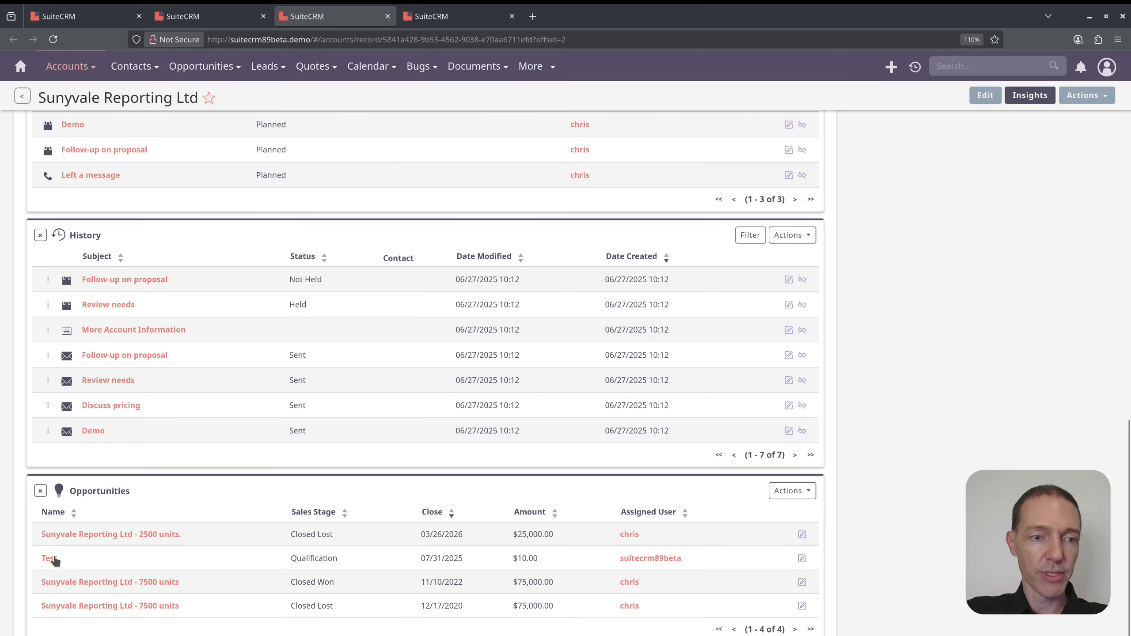
pyautogui.click(50, 558)
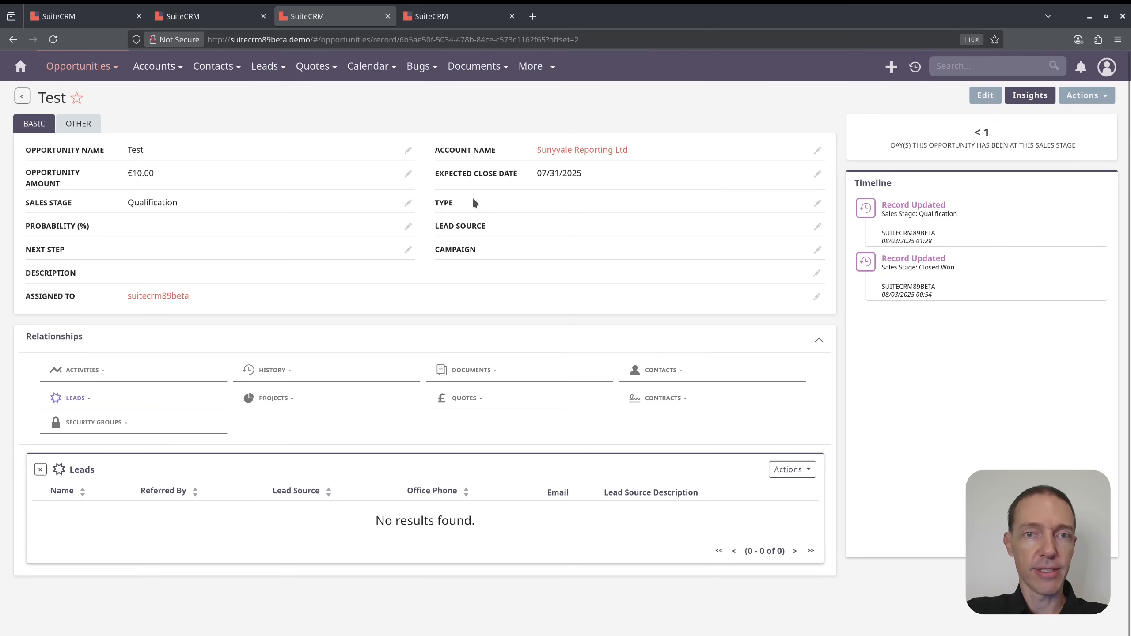
# Change the Test opportunity's sales stage to Closed Won, save the record, and close its tab.
pyautogui.click(818, 174)
pyautogui.click(219, 211)
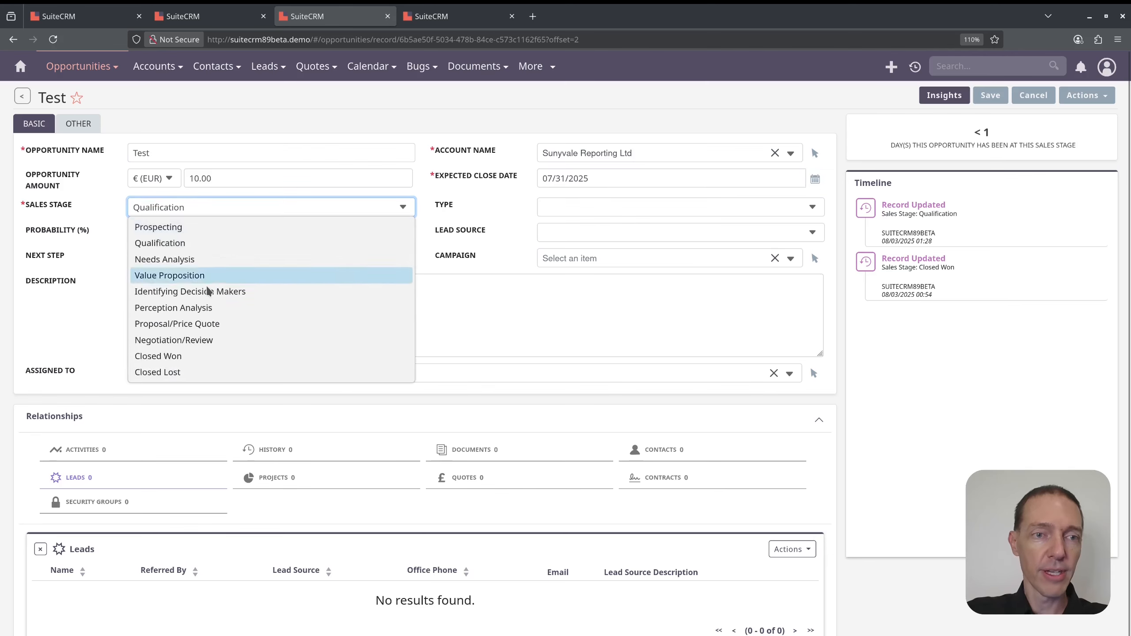
pyautogui.click(215, 357)
pyautogui.click(990, 96)
pyautogui.hotkey('ctrl', 'w')
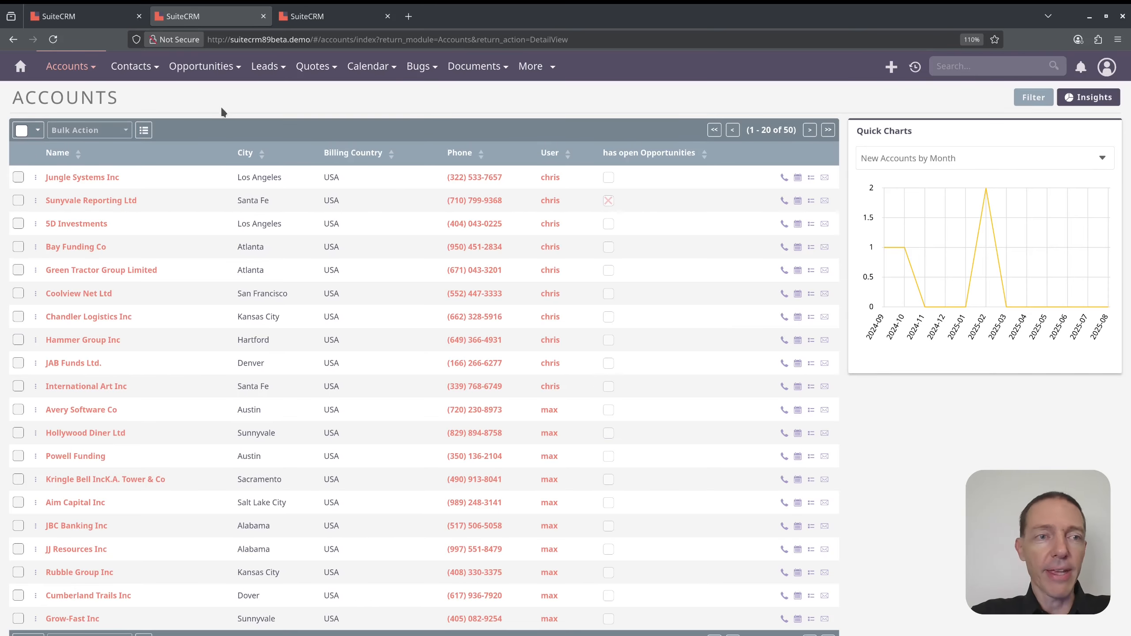
# Open Sunyvale Reporting Ltd in a new tab, remove the trailing period from its billing street, and save the account.
pyautogui.middleClick(99, 201)
pyautogui.hotkey('ctrl', 'Tab')
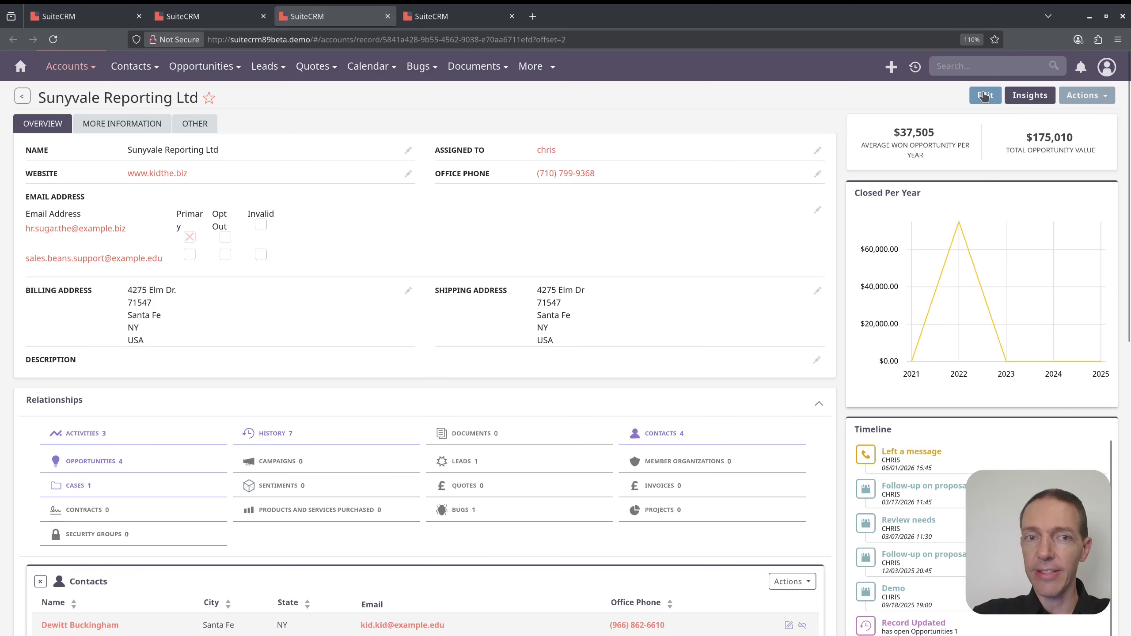
pyautogui.click(985, 97)
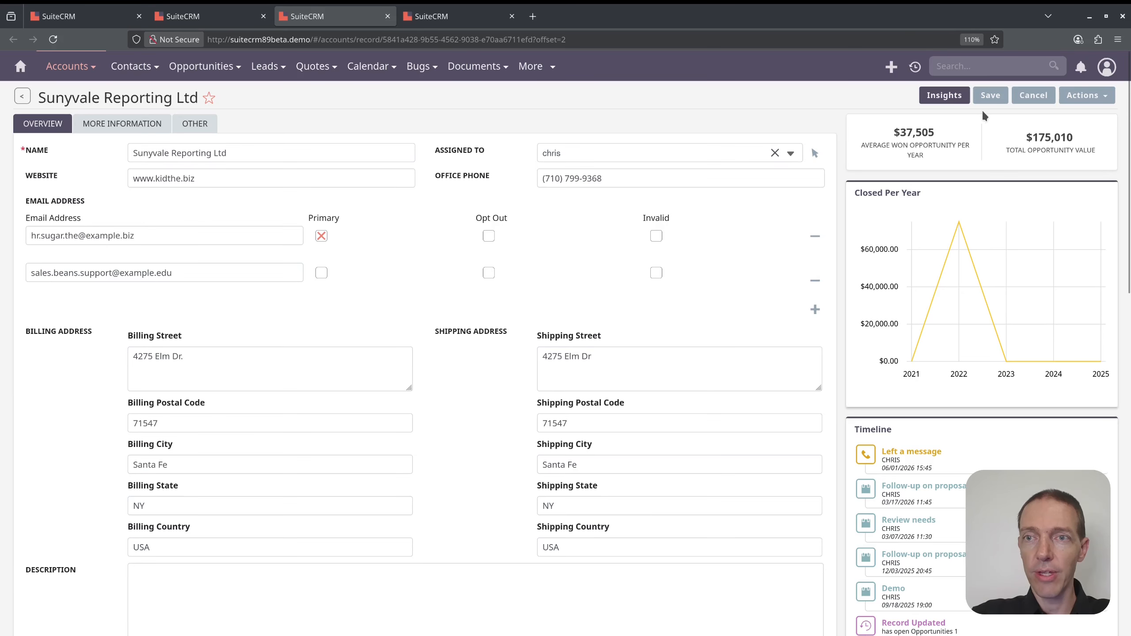
pyautogui.click(218, 357)
pyautogui.press('BackSpace')
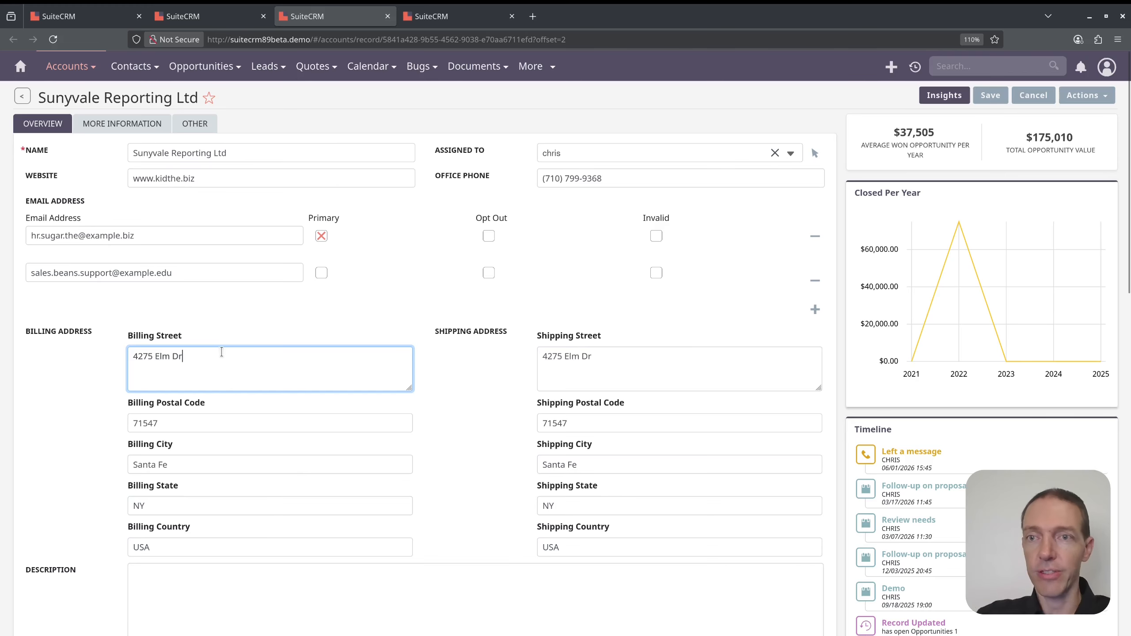
pyautogui.click(991, 95)
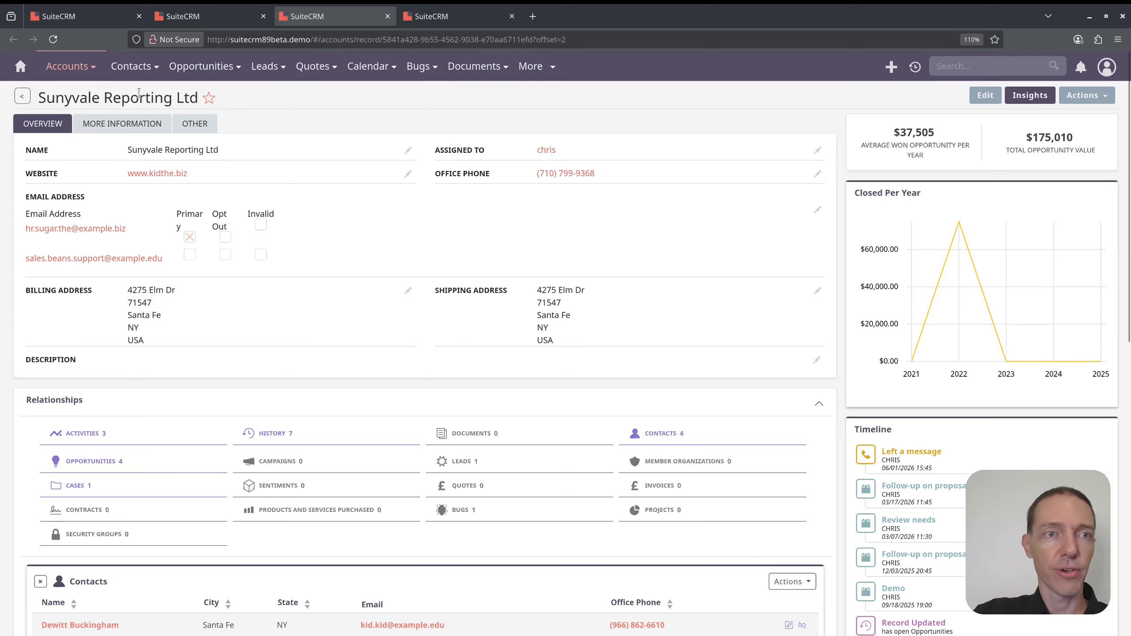
# Return to the Accounts list and reload it to check the account's has open Opportunities value.
pyautogui.moveTo(75, 73)
pyautogui.click(83, 120)
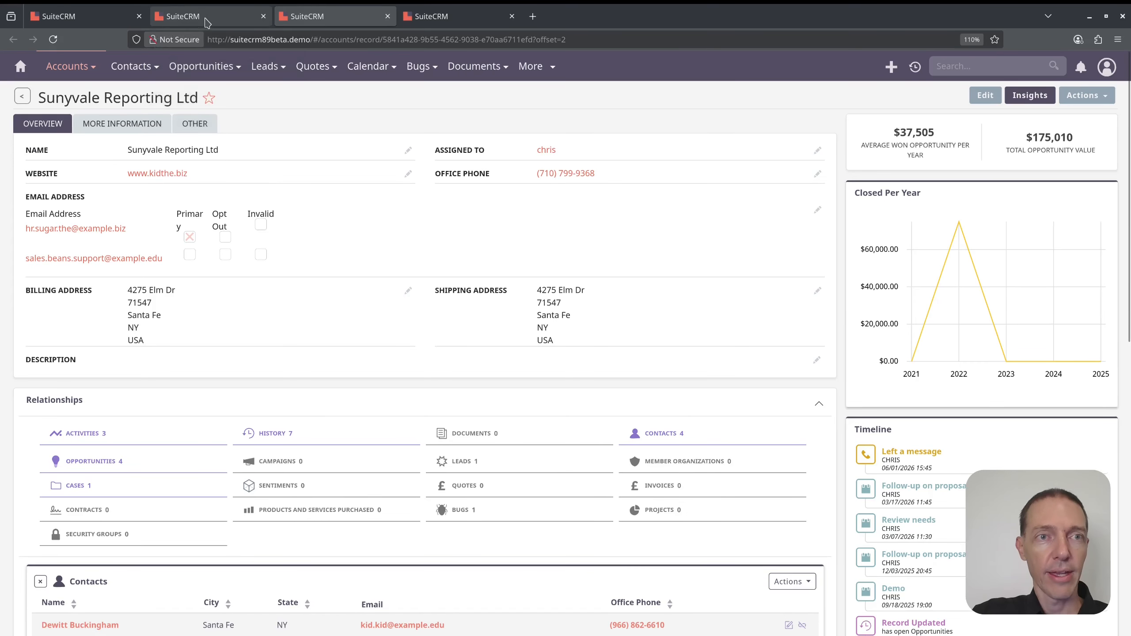
pyautogui.moveTo(252, 82)
pyautogui.press('F5')
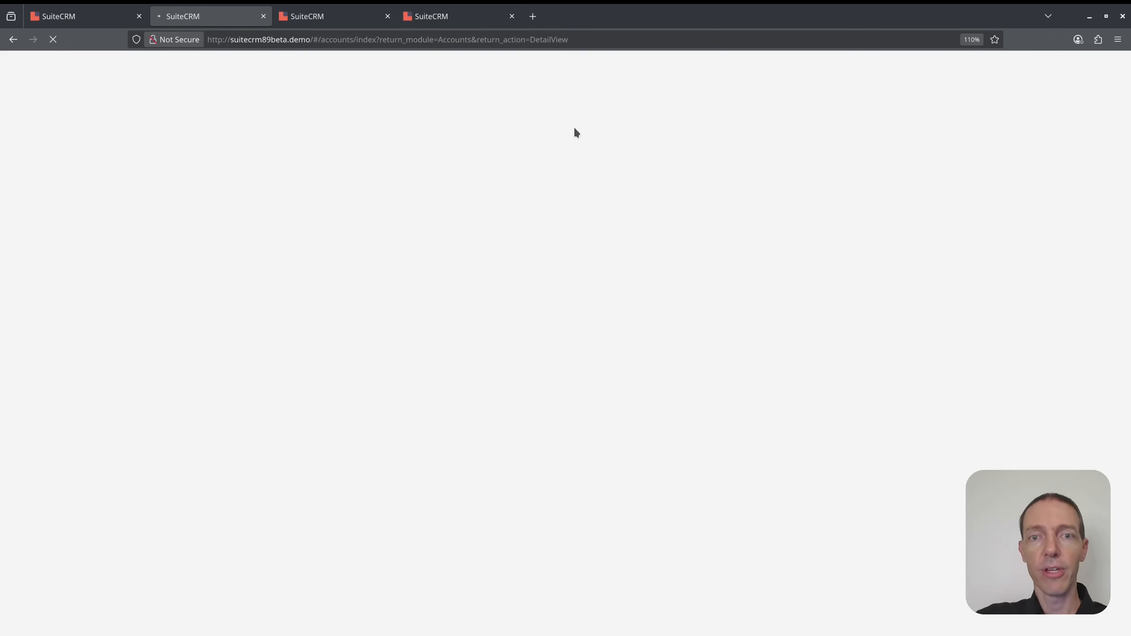